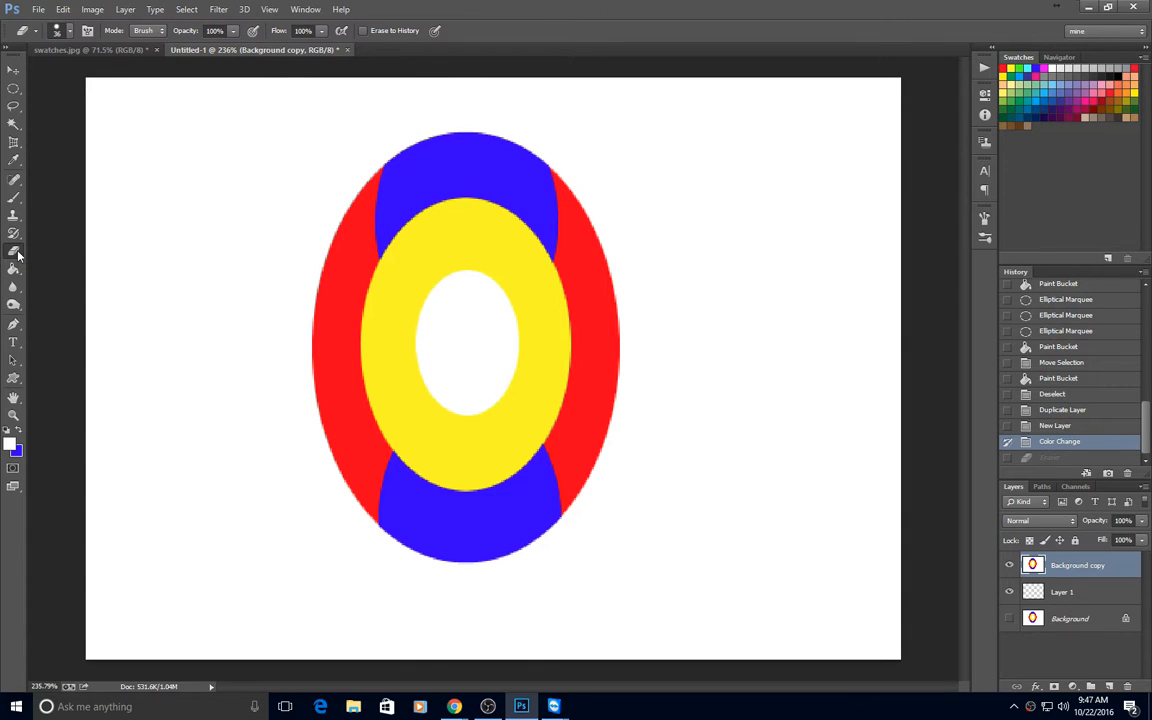
# Step: Try erasing broad freehand strokes across the ellipse on the Background copy layer with the 36 px Eraser Tool, and revert to the Color Change history state
pyautogui.click(16, 254)
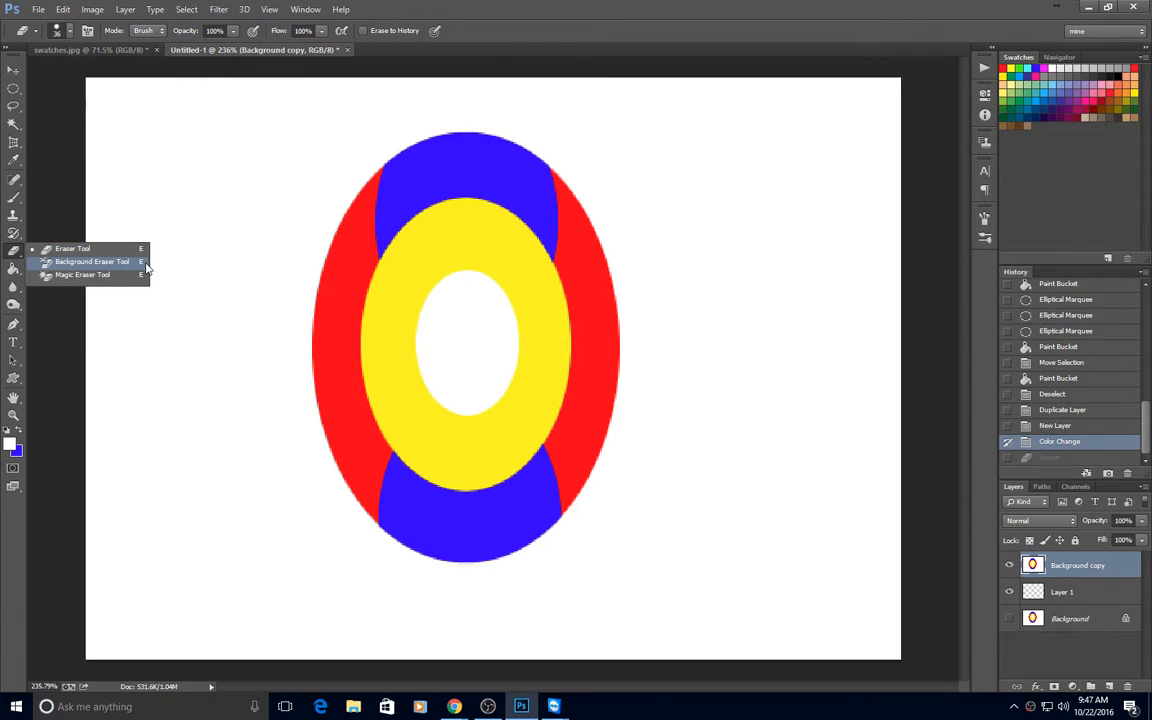
pyautogui.click(72, 250)
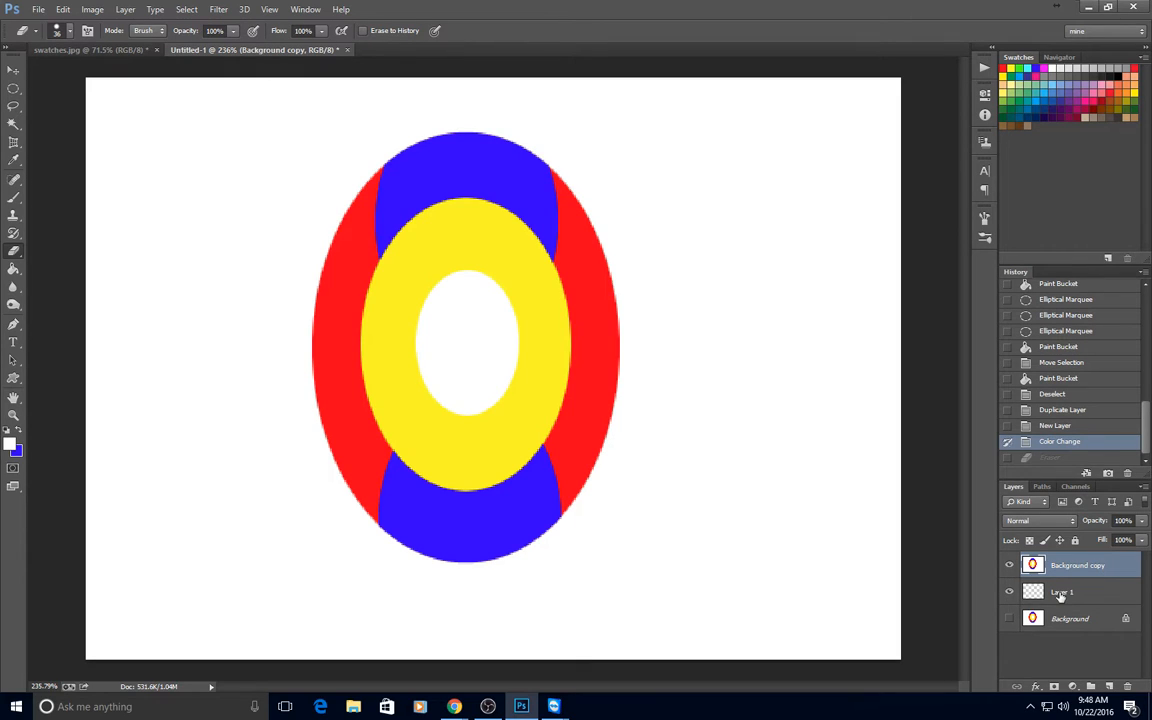
pyautogui.click(1010, 592)
pyautogui.click(13, 250)
pyautogui.click(62, 250)
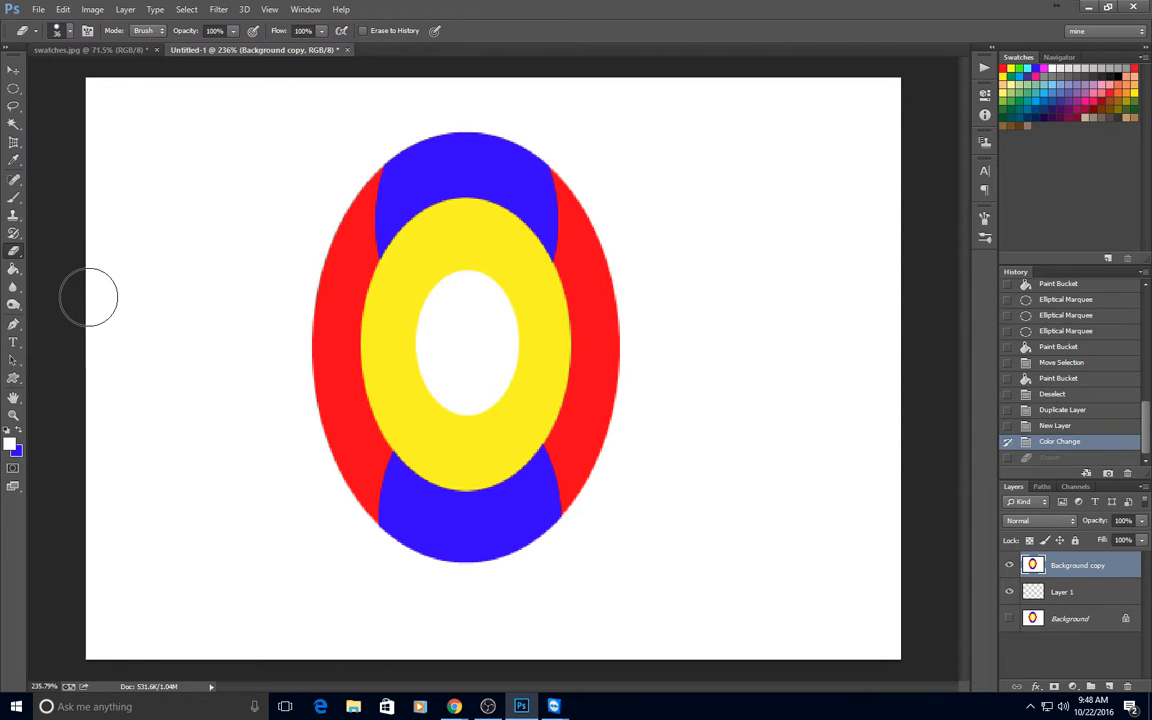
pyautogui.moveTo(90, 315)
pyautogui.mouseDown()
pyautogui.moveTo(933, 337)
pyautogui.moveTo(793, 370)
pyautogui.moveTo(99, 463)
pyautogui.moveTo(51, 483)
pyautogui.mouseUp()
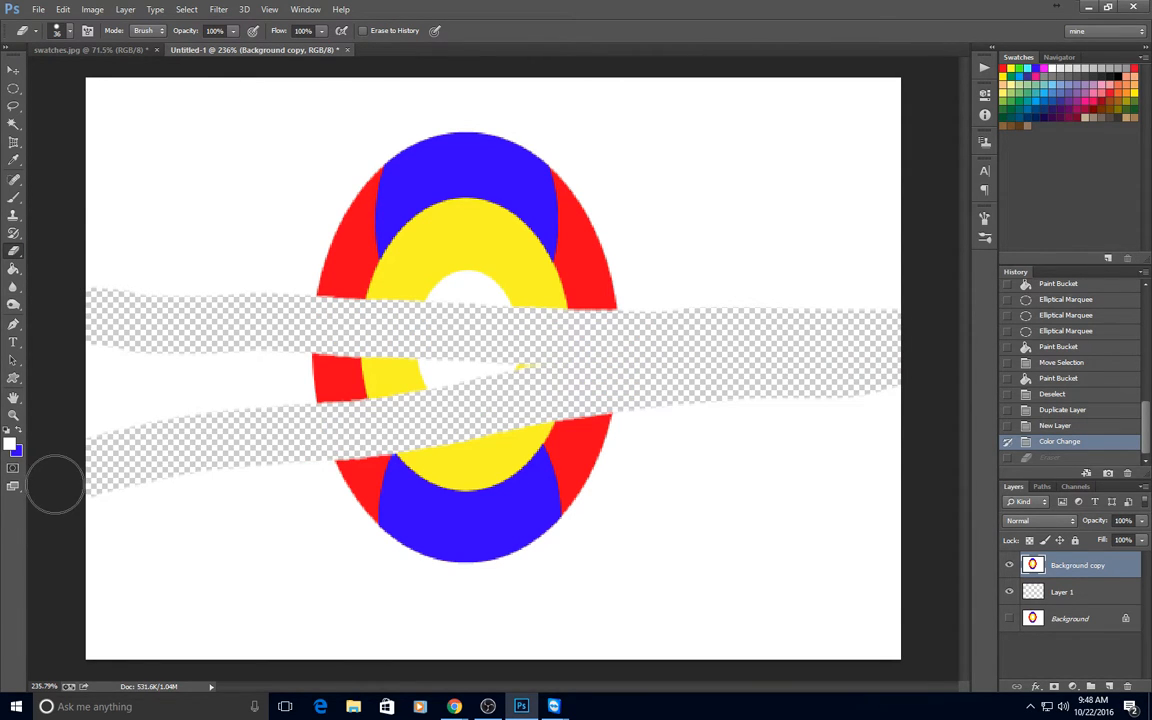
pyautogui.moveTo(150, 140); pyautogui.dragTo(800, 598)
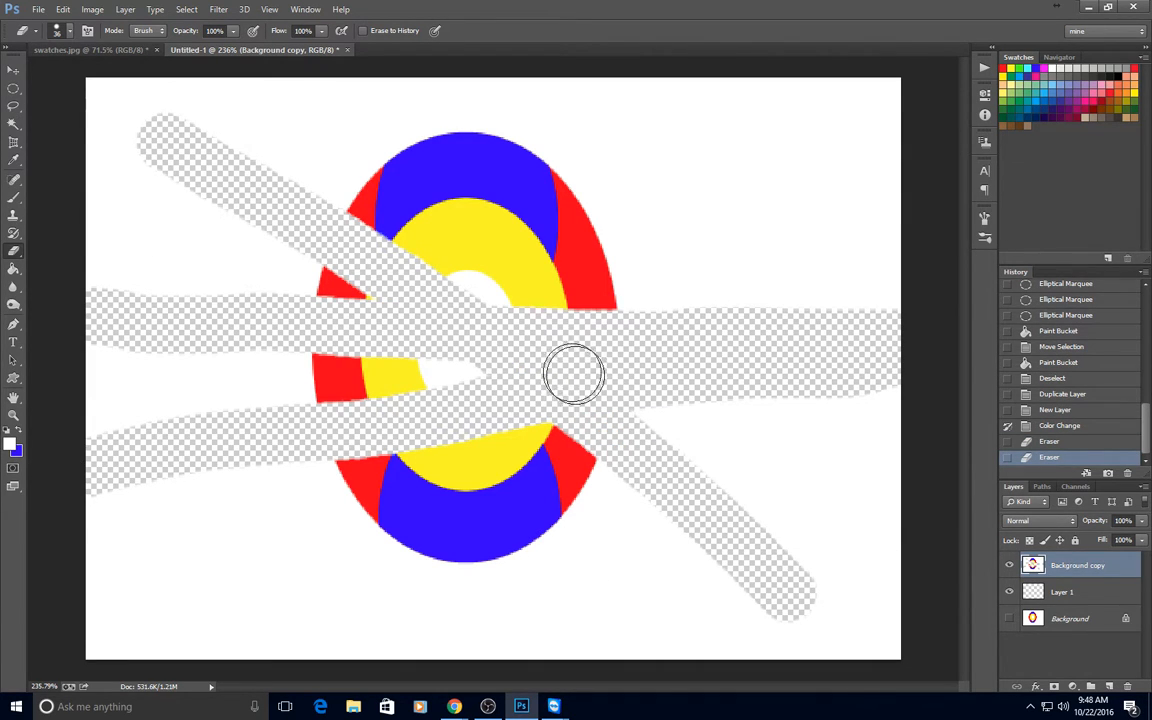
pyautogui.click(1045, 425)
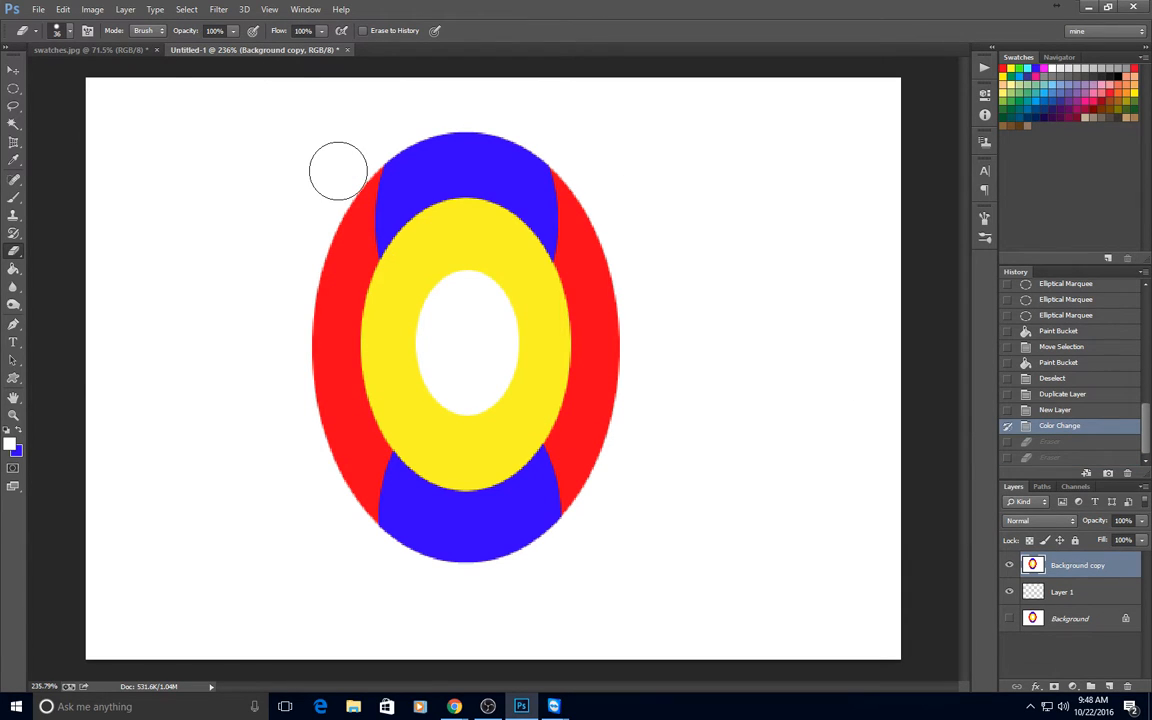
# Step: Try erasing a few spots on the blue, red and yellow areas with a 50 px textured brush tip, and revert to the Color Change state
pyautogui.click(64, 34)
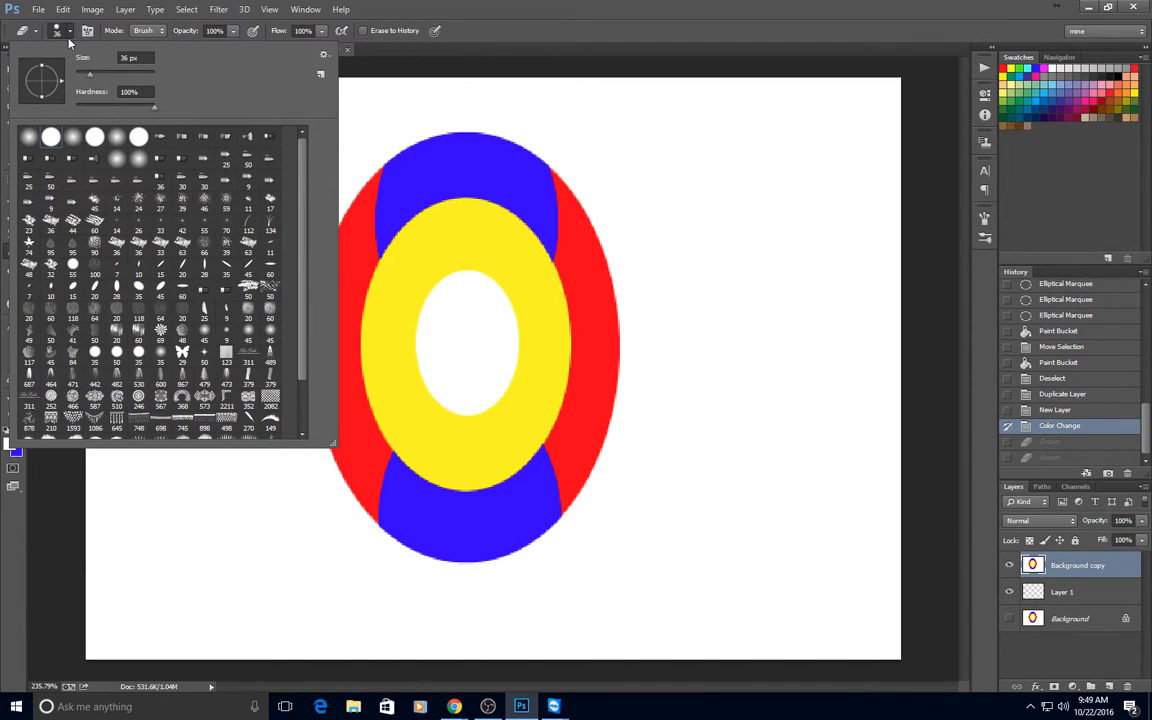
pyautogui.click(248, 287)
pyautogui.click(488, 175)
pyautogui.click(489, 174)
pyautogui.click(490, 174)
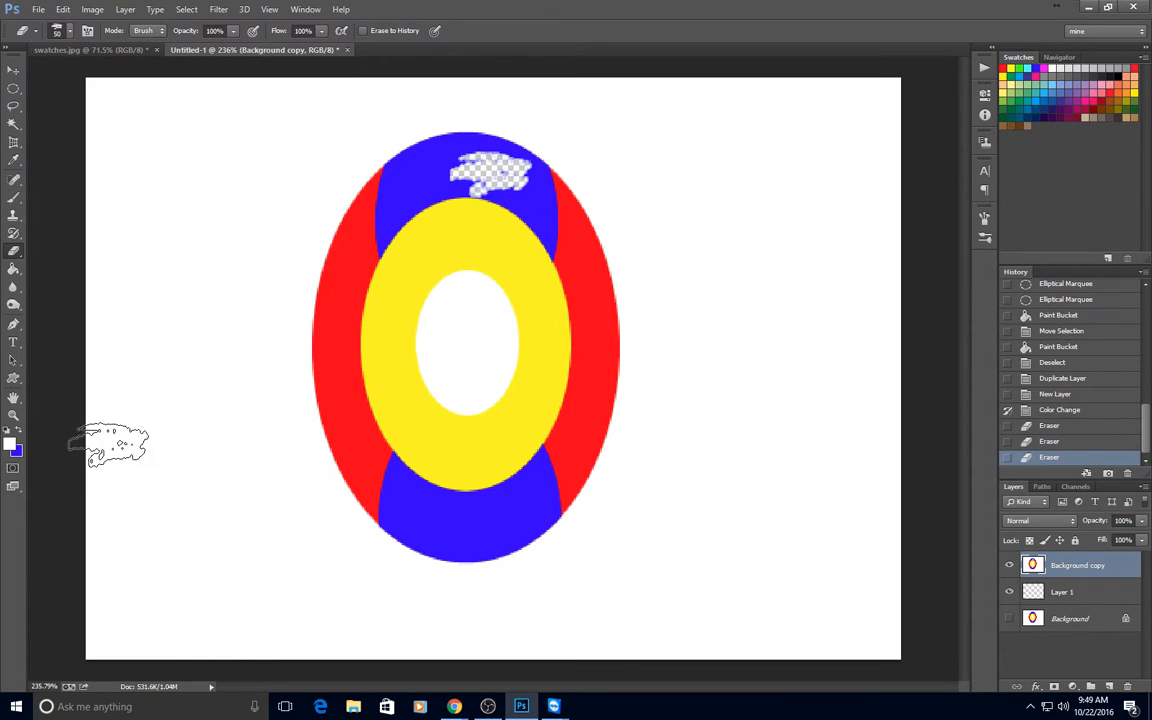
pyautogui.click(355, 395)
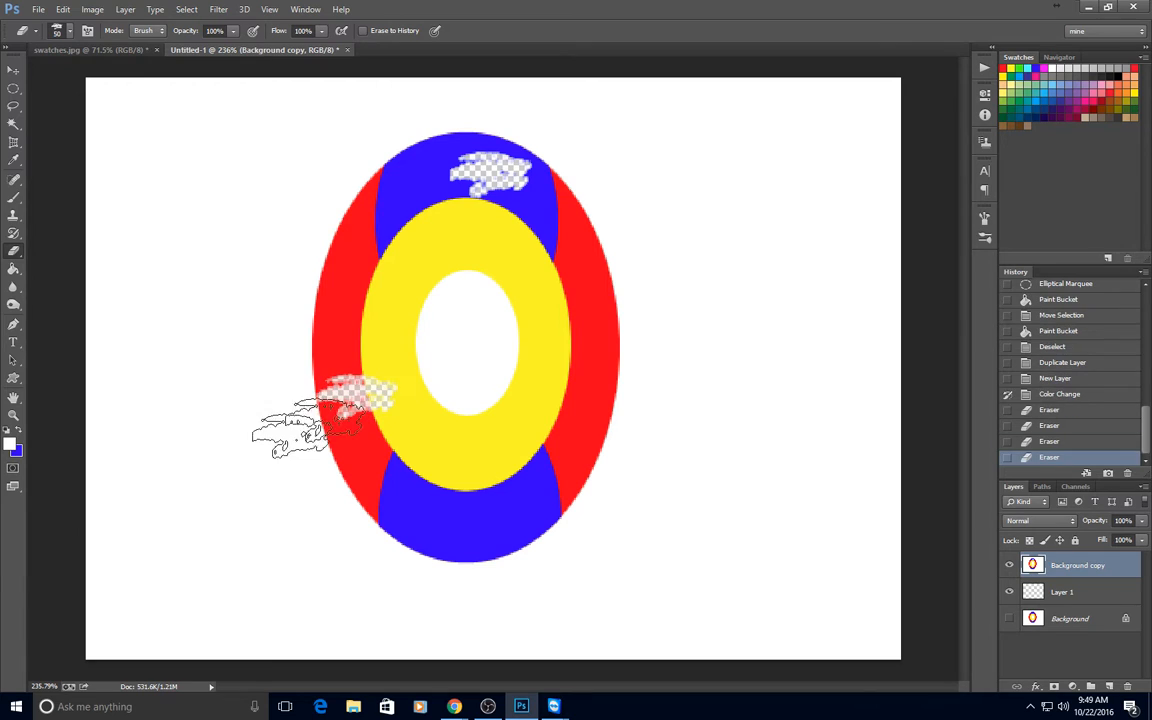
pyautogui.click(385, 255)
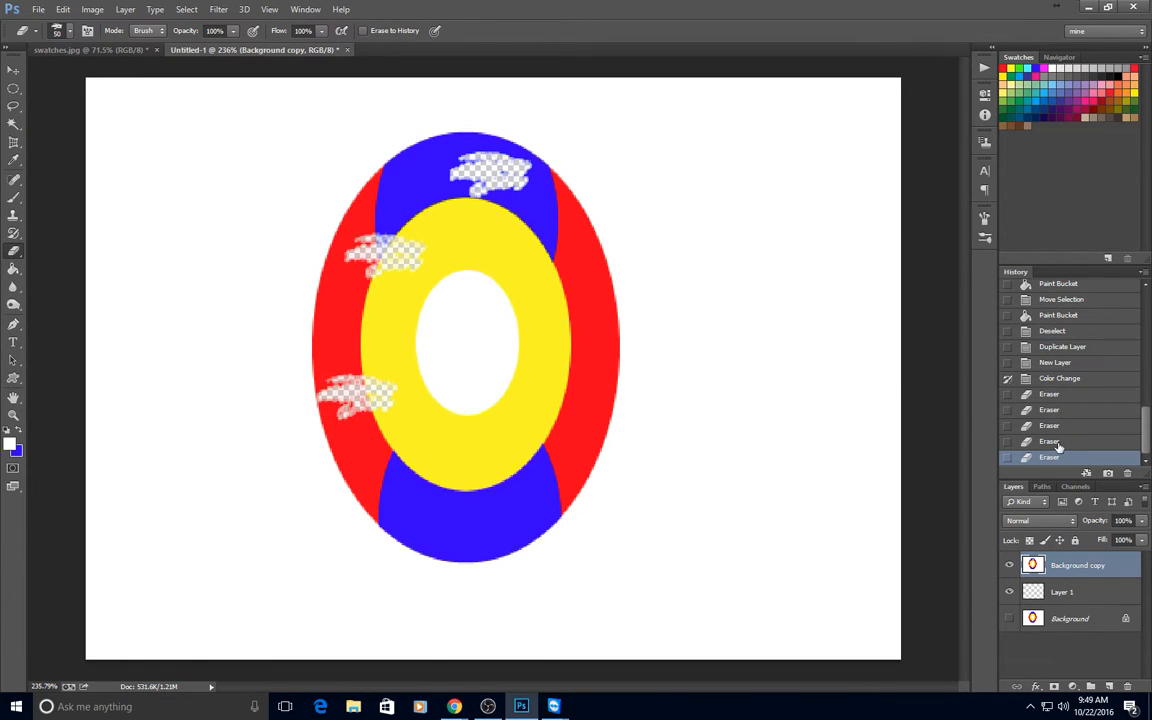
pyautogui.click(1062, 378)
# Step: Give the Eraser Tool a soft round brush tip with 0% hardness and a size of 80 px
pyautogui.click(57, 30)
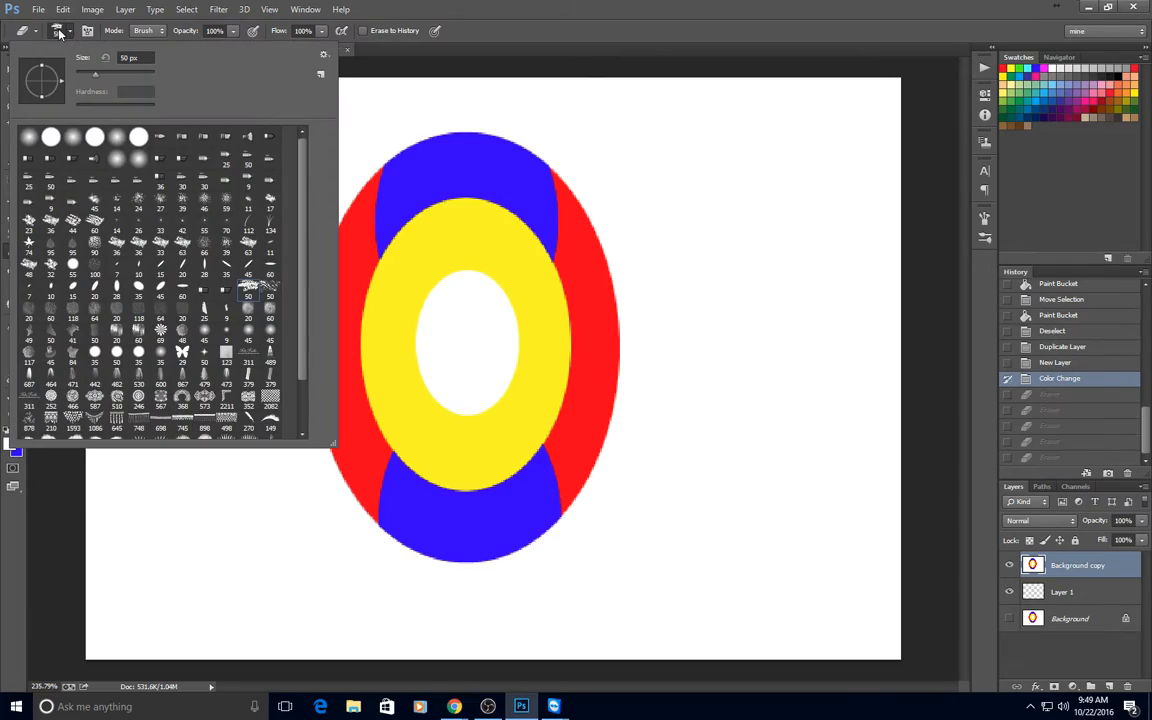
pyautogui.click(96, 399)
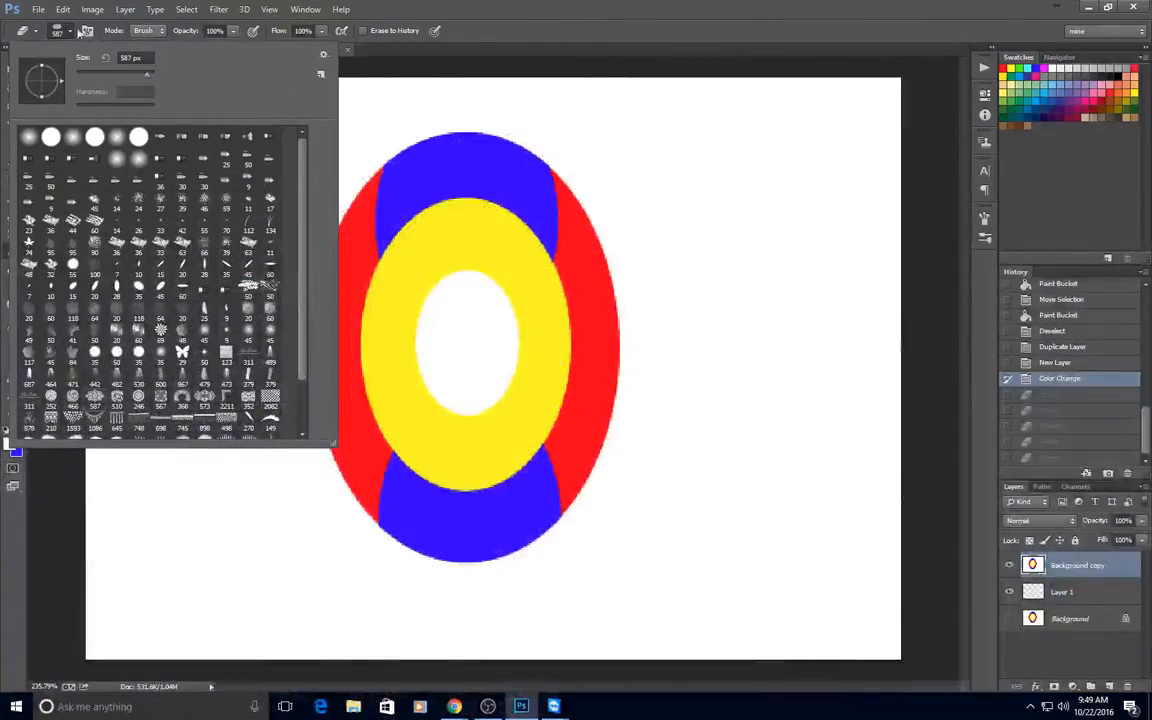
pyautogui.click(30, 136)
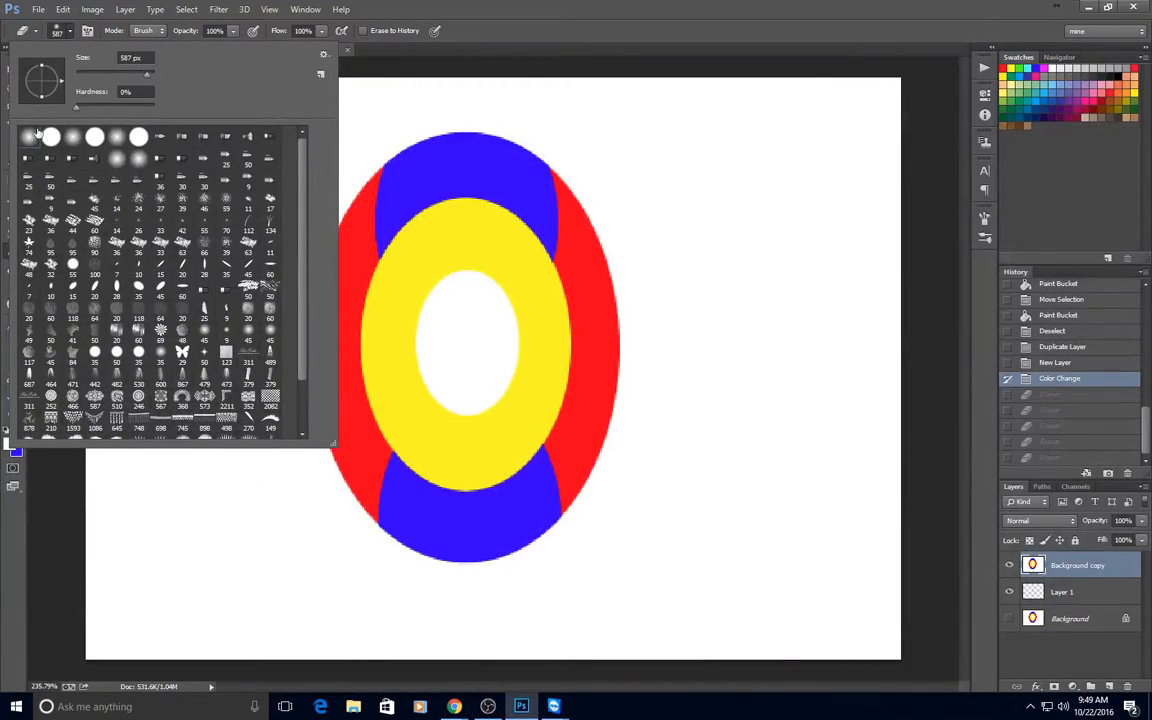
pyautogui.click(60, 30)
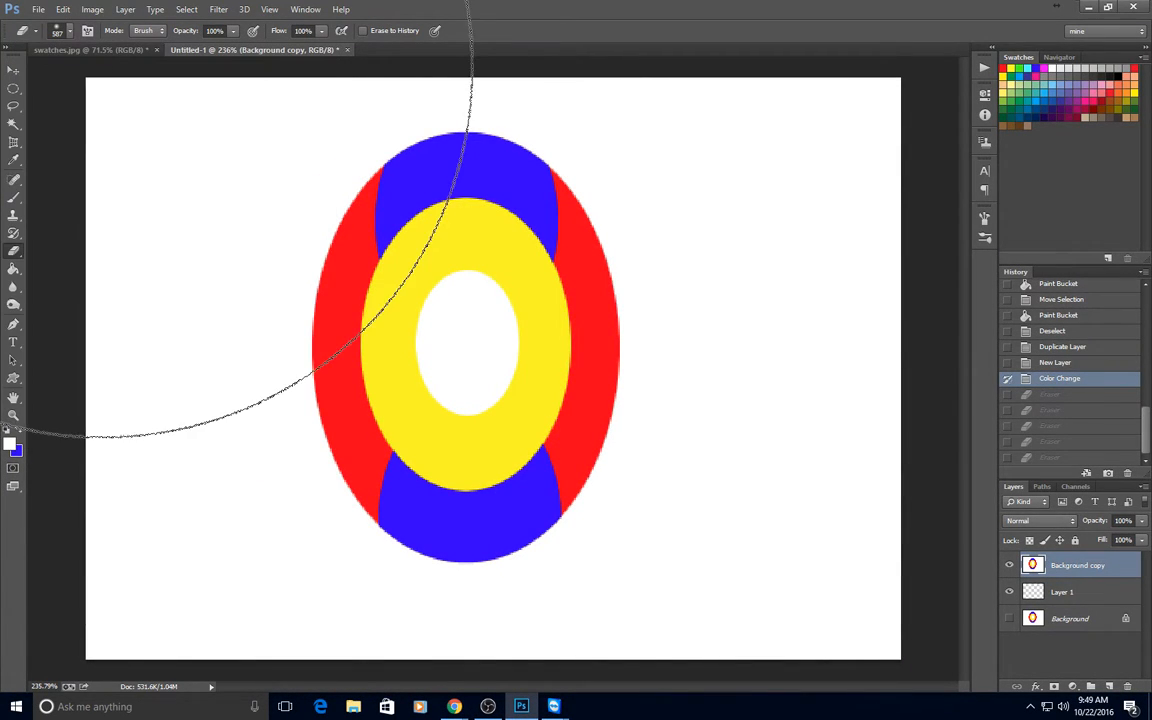
pyautogui.click(55, 35)
pyautogui.click(107, 75)
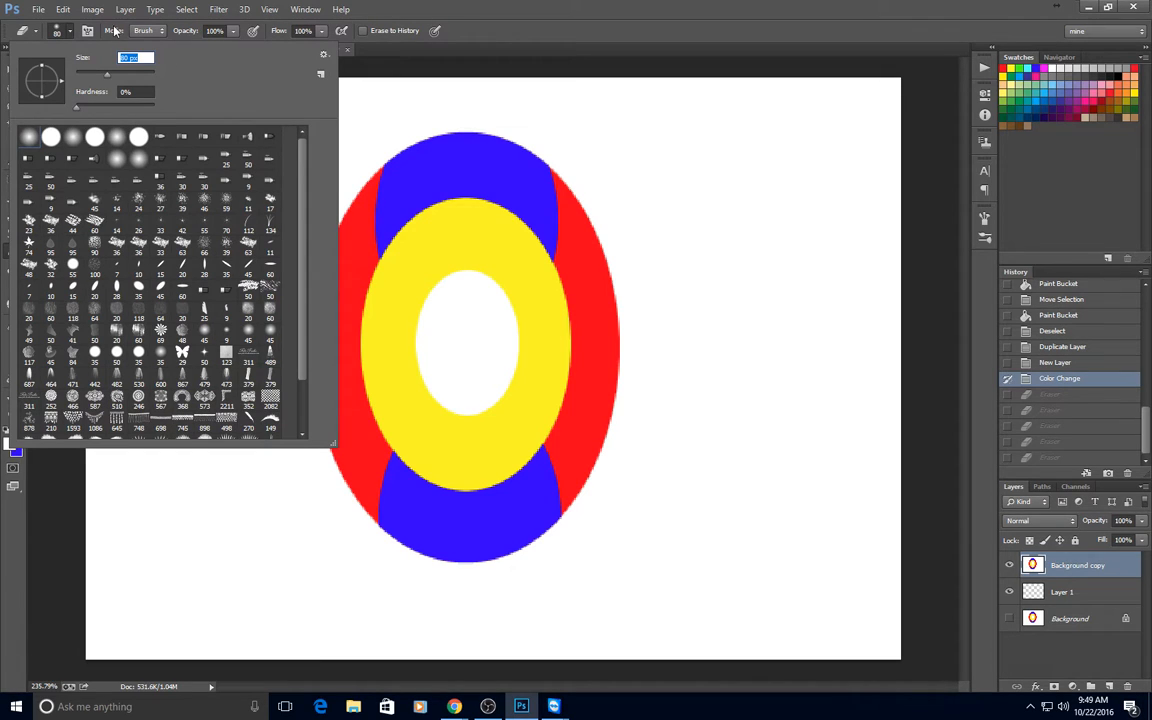
# Step: Try the Eraser's Block mode, and set the mode back to Brush
pyautogui.click(132, 30)
pyautogui.click(146, 31)
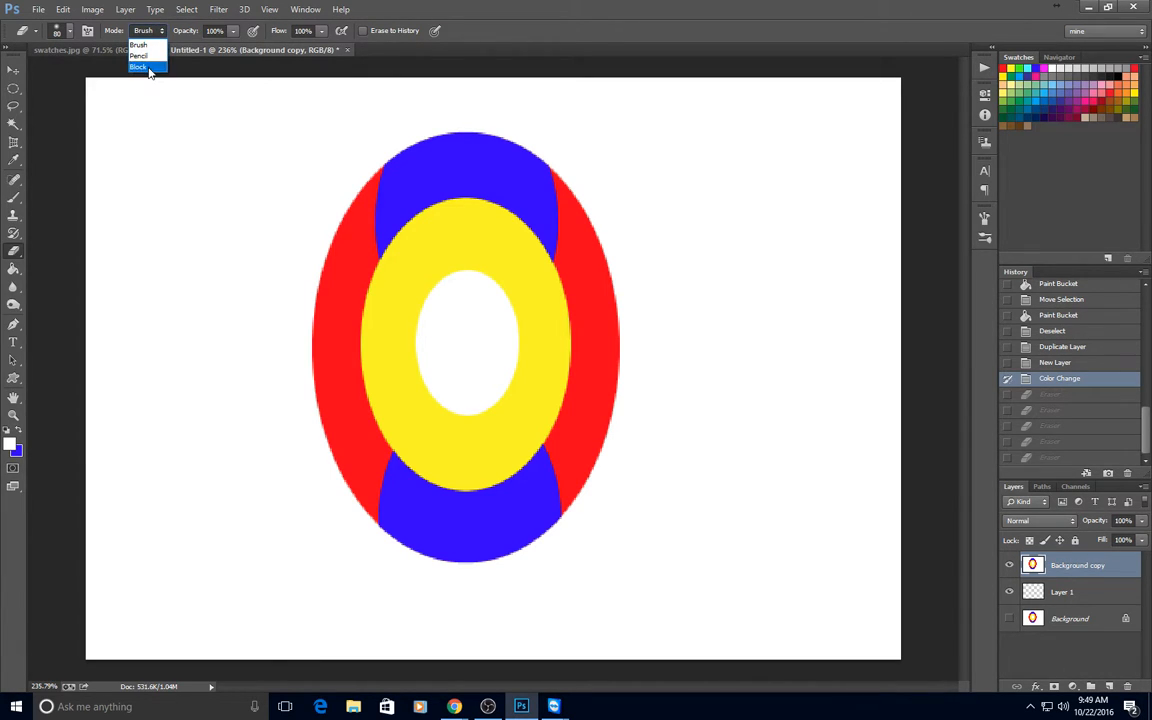
pyautogui.click(149, 72)
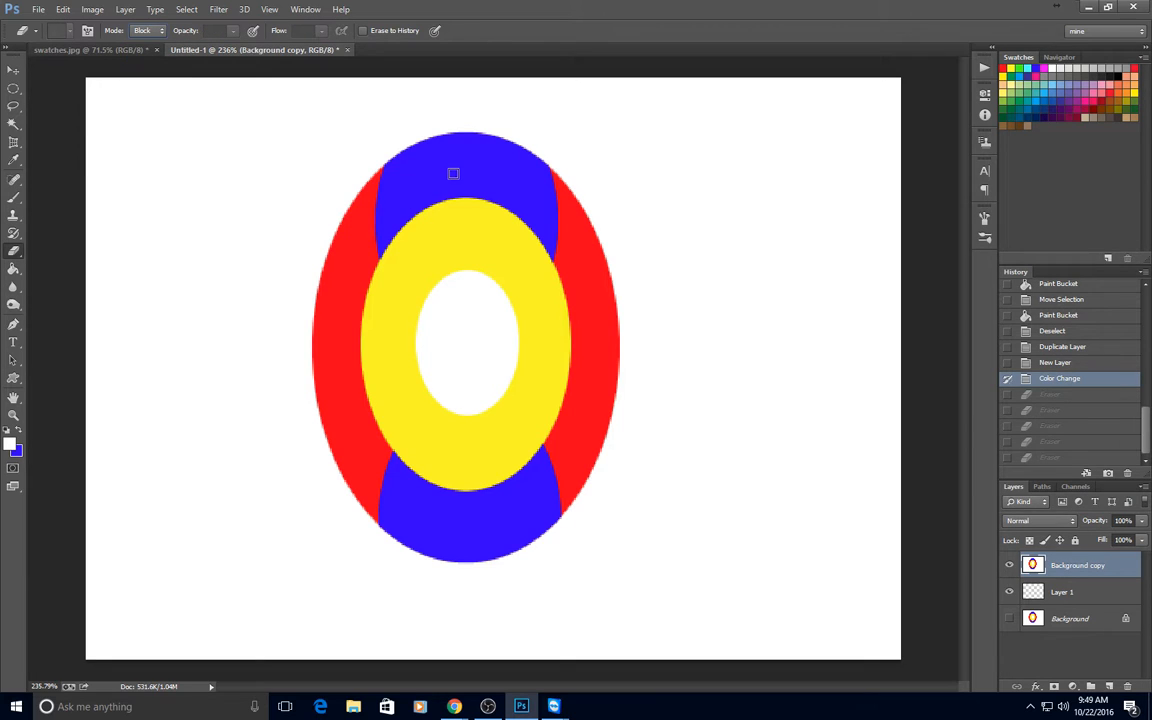
pyautogui.click(146, 30)
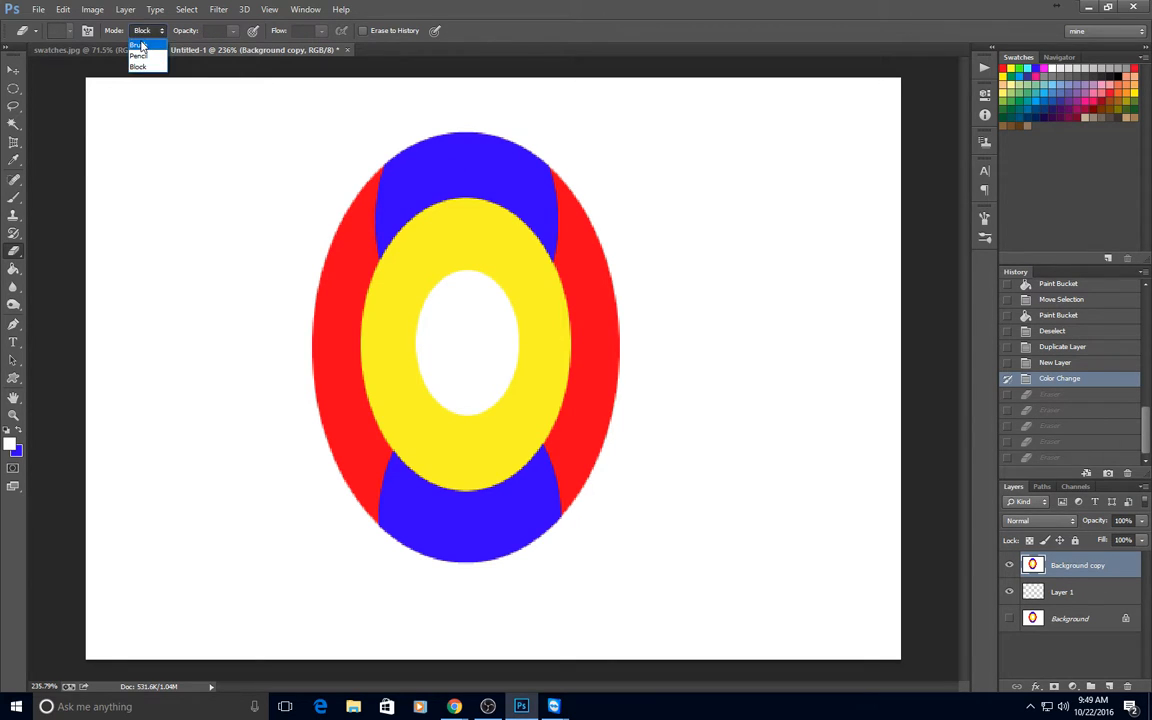
pyautogui.click(132, 43)
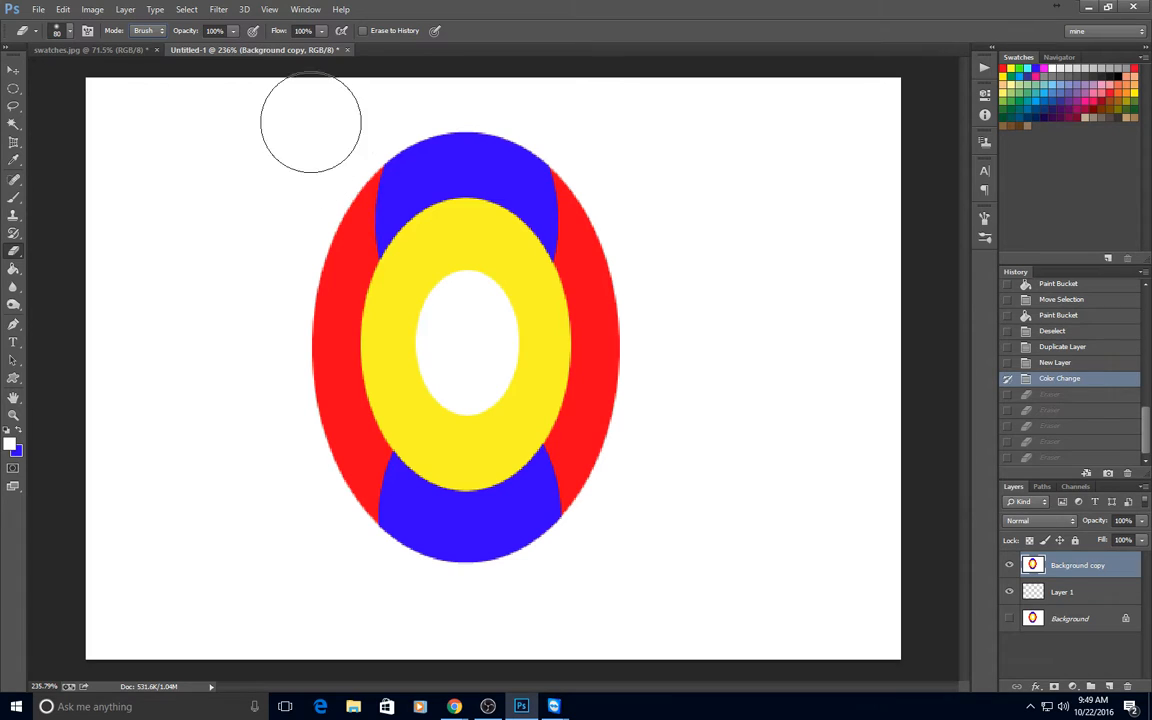
# Step: Try an erasing stroke at 38% opacity, revert to the Color Change history state, and restore the Eraser's opacity to 100%
pyautogui.click(234, 32)
pyautogui.click(235, 35)
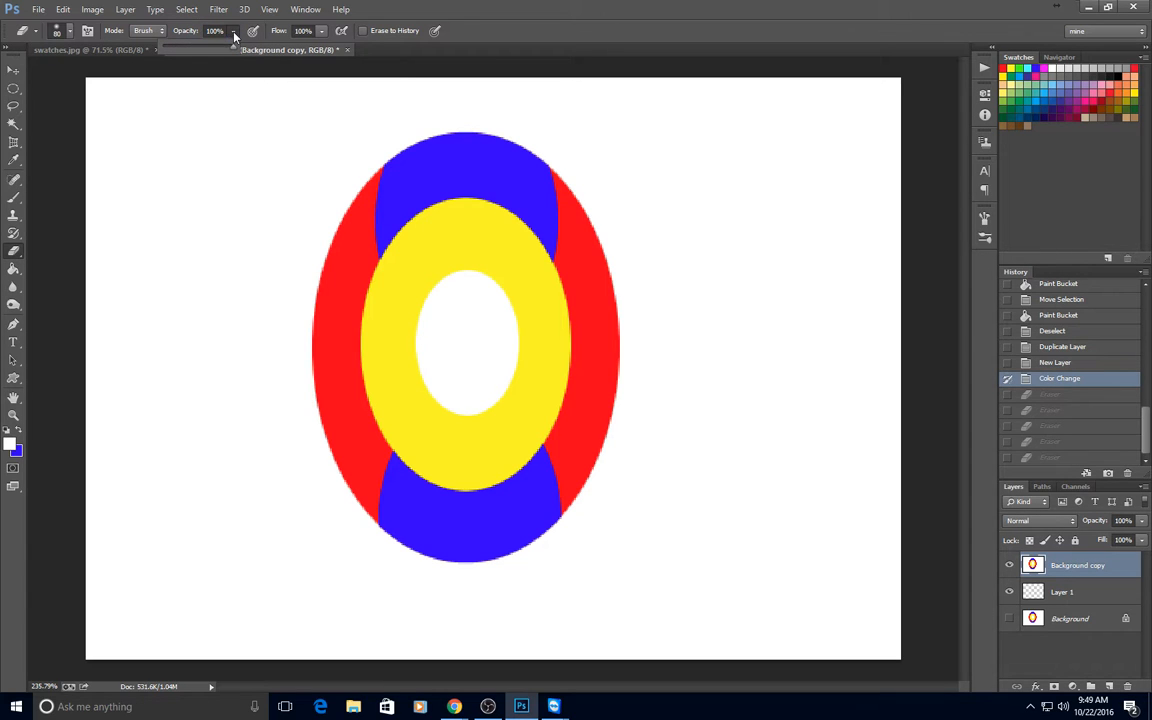
pyautogui.moveTo(300, 140)
pyautogui.mouseDown()
pyautogui.moveTo(706, 346)
pyautogui.moveTo(489, 373)
pyautogui.moveTo(283, 458)
pyautogui.moveTo(225, 468)
pyautogui.mouseUp()
pyautogui.click(1110, 442)
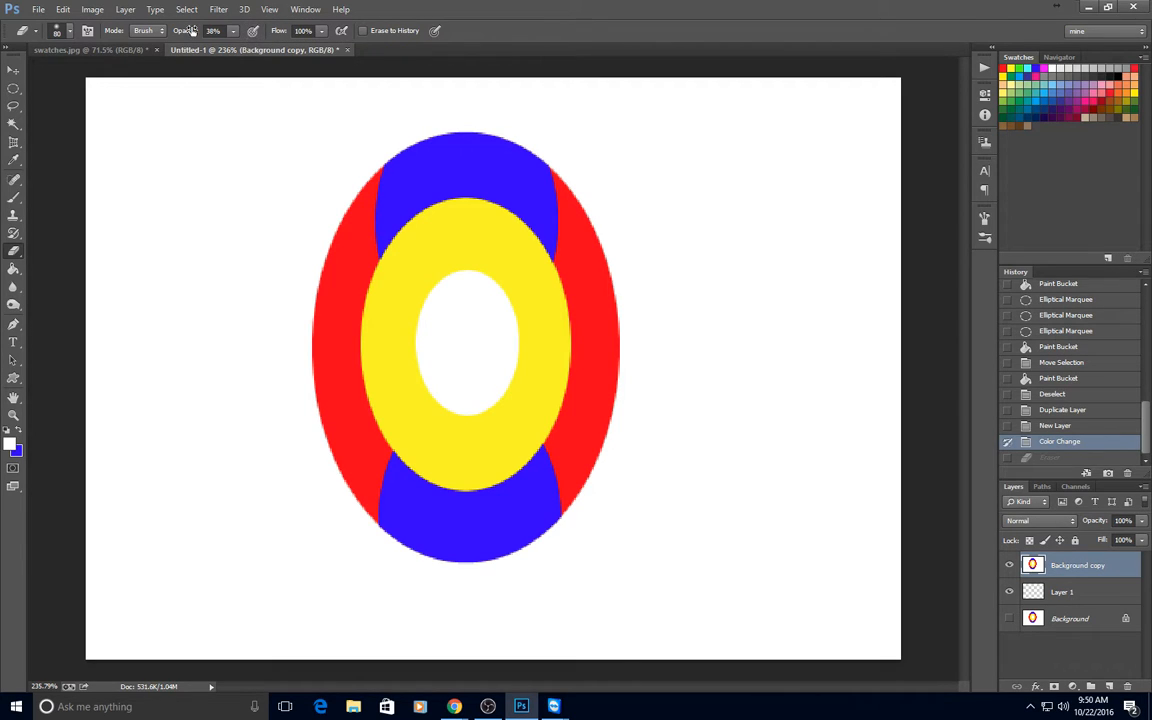
pyautogui.moveTo(234, 31); pyautogui.dragTo(266, 31)
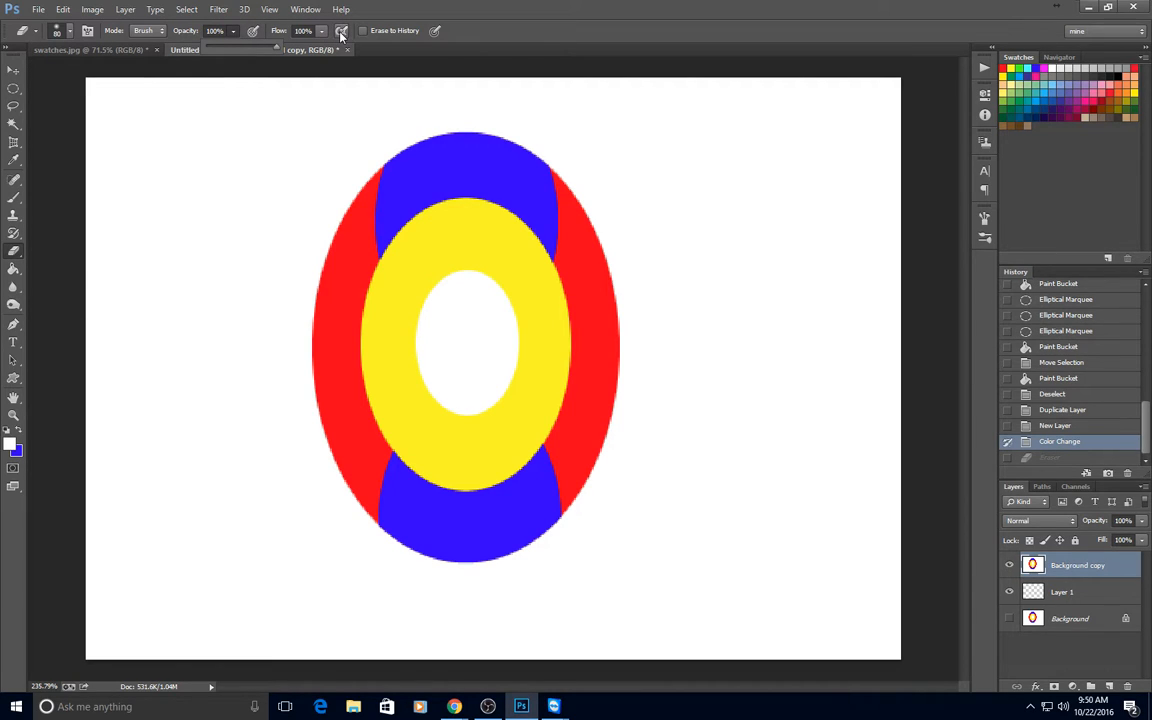
pyautogui.click(399, 42)
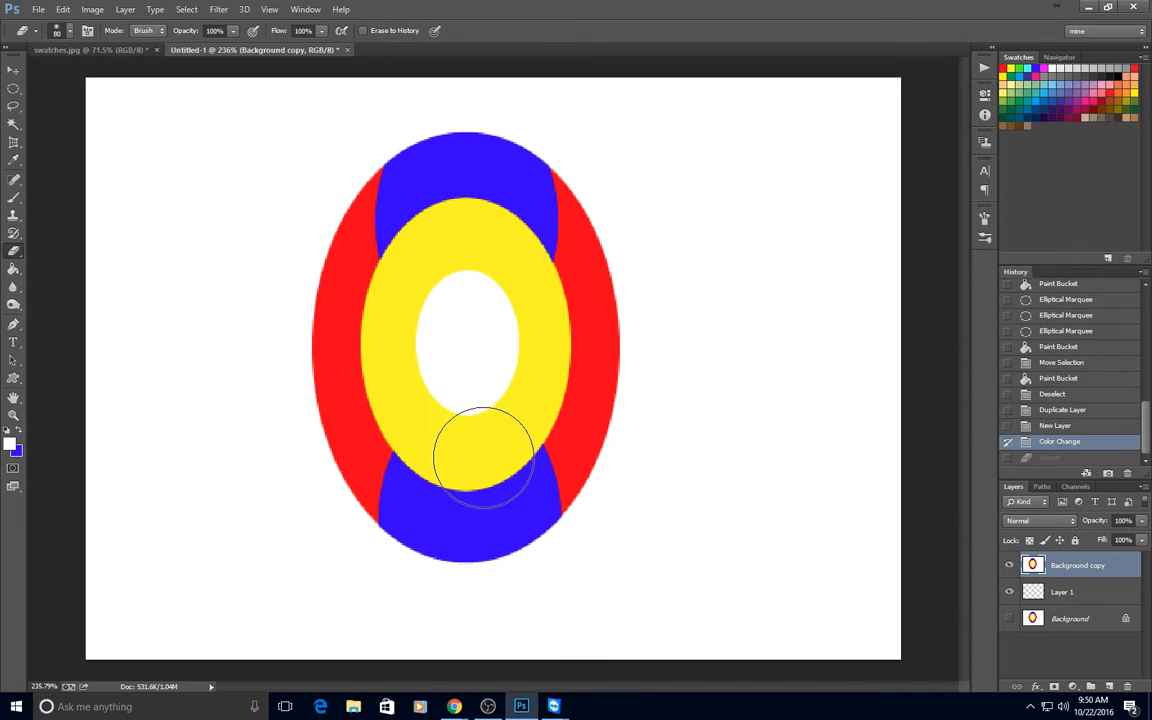
# Step: Switch to the Background Eraser Tool and set its sampling to Continuous
pyautogui.rightClick(13, 254)
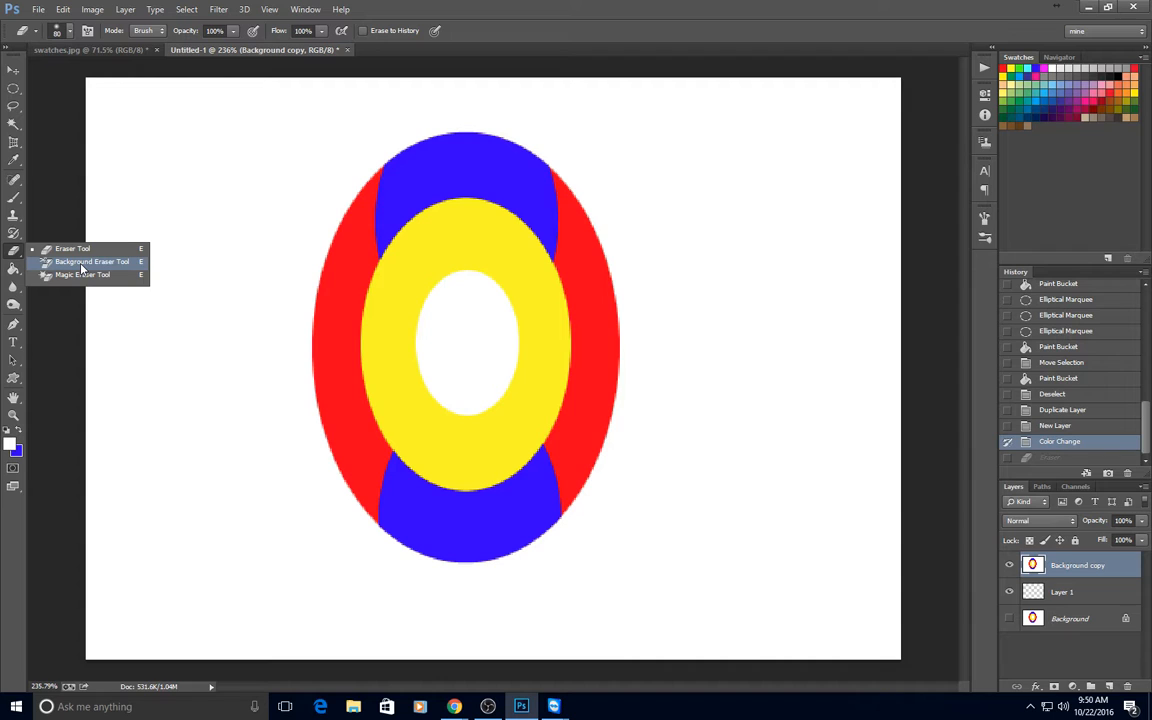
pyautogui.click(82, 262)
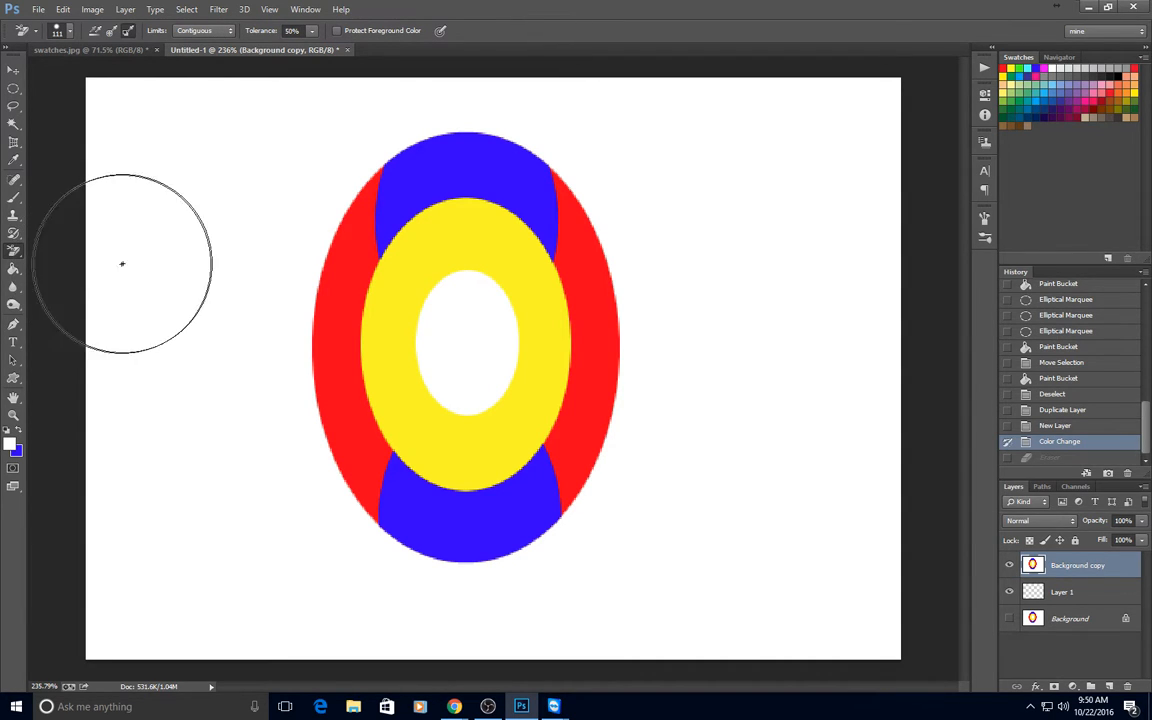
pyautogui.click(71, 33)
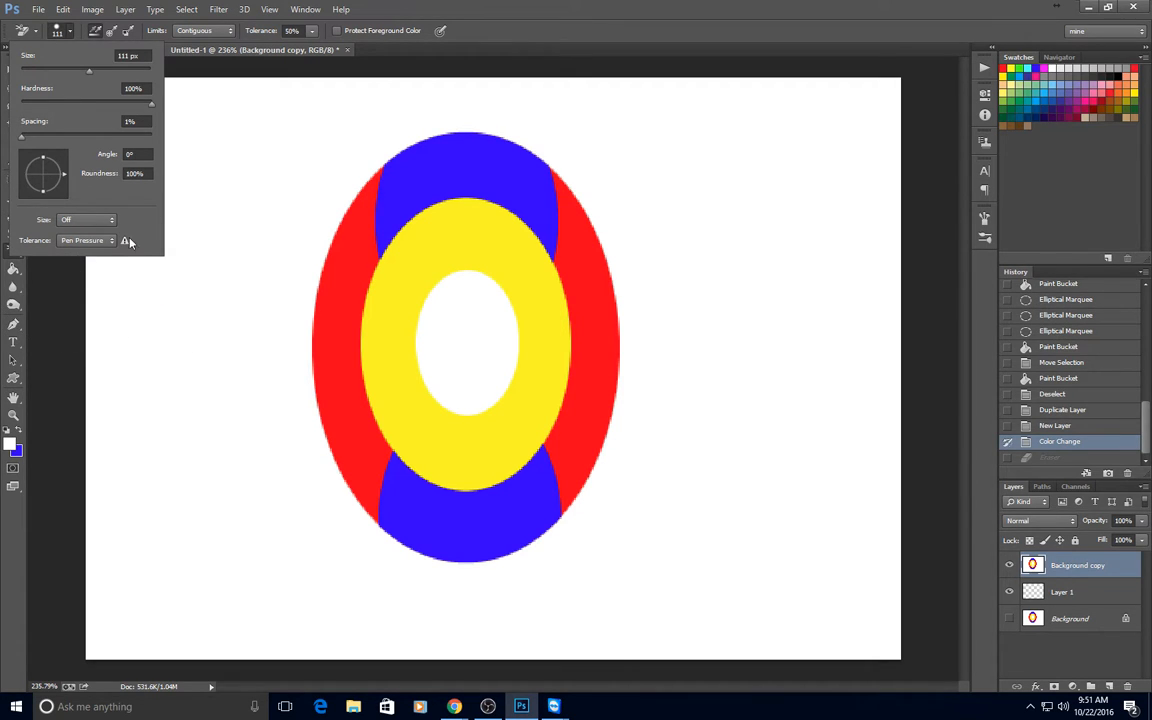
pyautogui.click(99, 33)
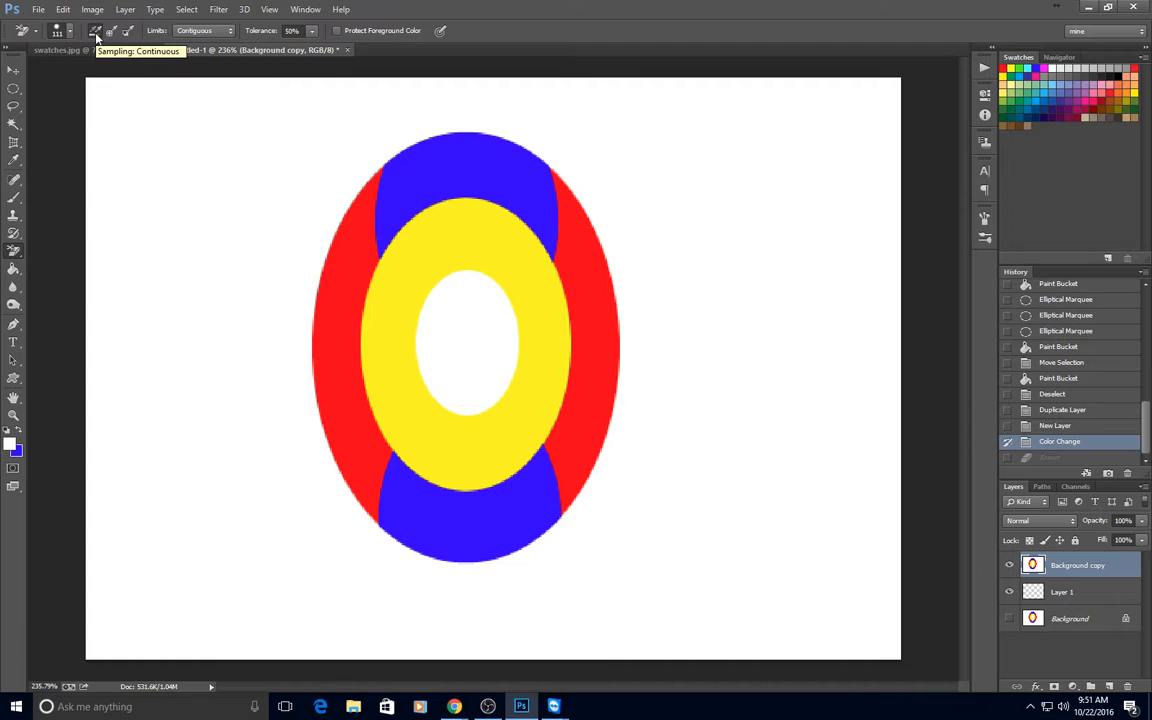
# Step: Try background-erasing from the white area through the red and yellow rings to the lower-right white area, and revert to the Color Change state
pyautogui.click(257, 255)
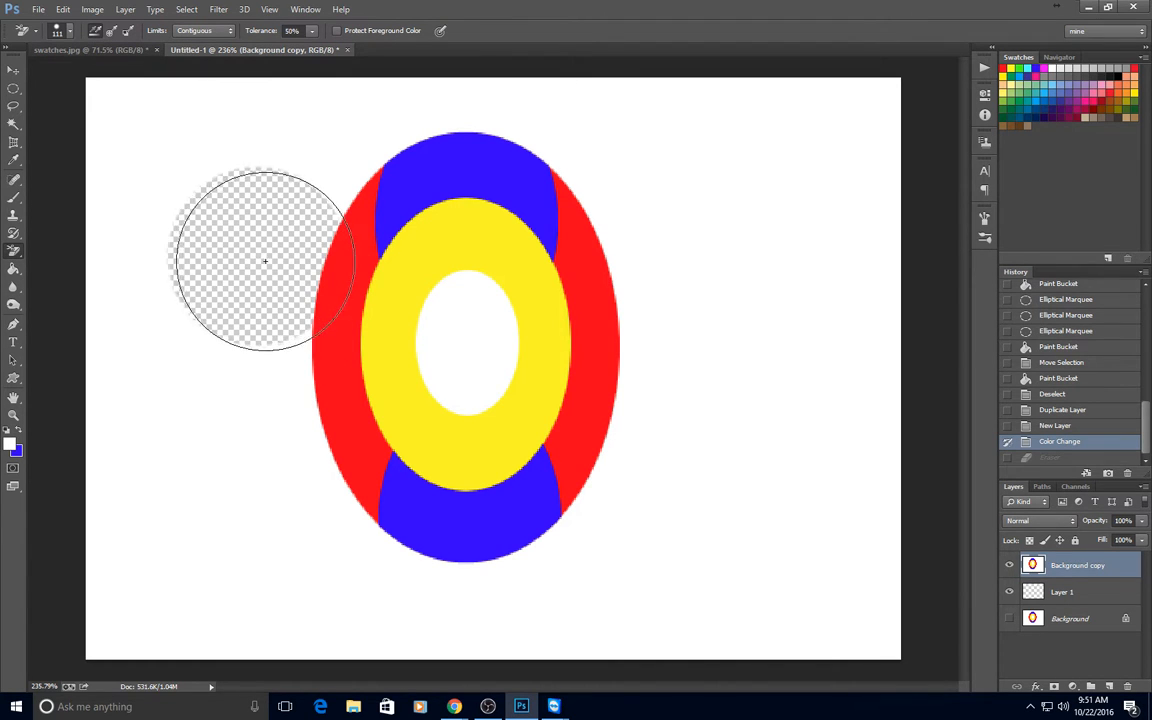
pyautogui.click(321, 286)
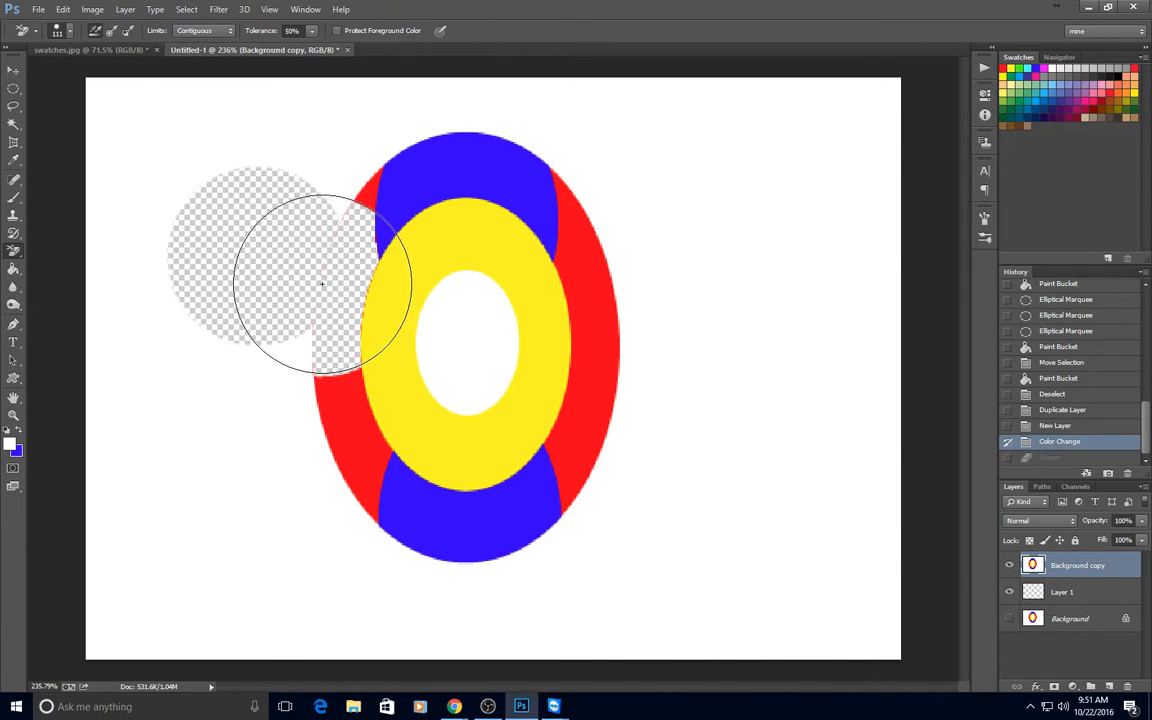
pyautogui.click(373, 296)
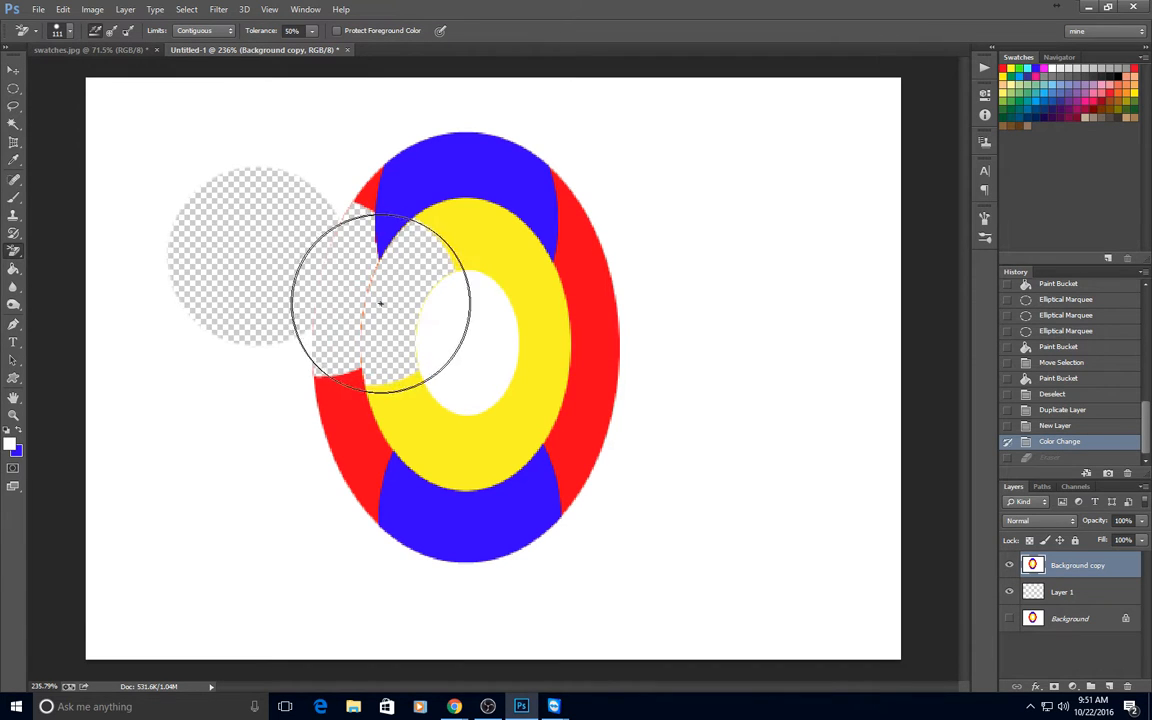
pyautogui.moveTo(378, 301); pyautogui.dragTo(424, 314)
pyautogui.moveTo(294, 308)
pyautogui.mouseDown()
pyautogui.moveTo(288, 291)
pyautogui.moveTo(571, 411)
pyautogui.moveTo(627, 417)
pyautogui.moveTo(702, 470)
pyautogui.mouseUp()
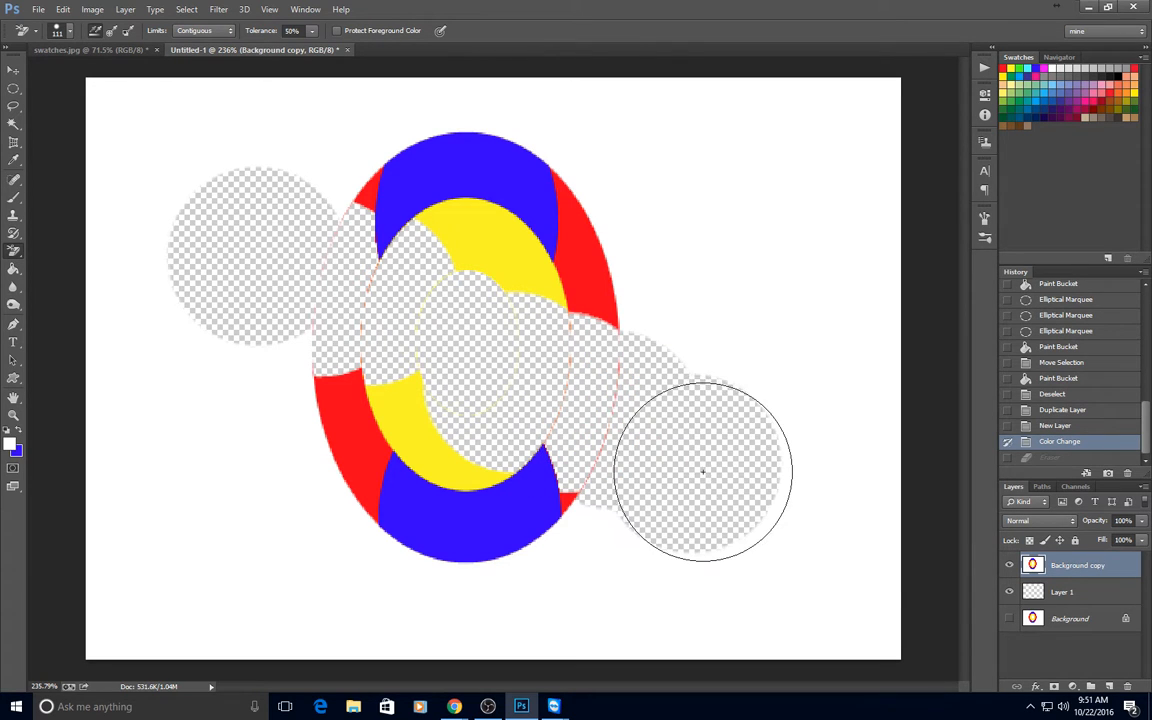
pyautogui.click(1052, 444)
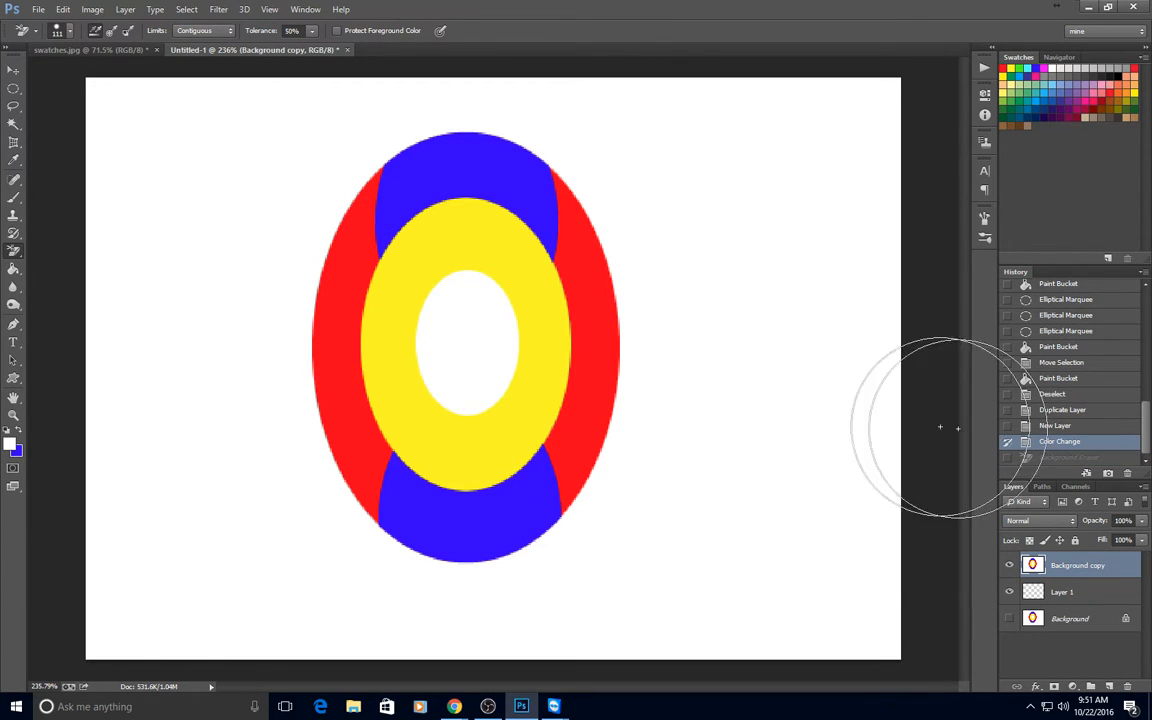
# Step: Try background-erasing horizontally from the white area on the left into the red and yellow rings, and revert to the Color Change state
pyautogui.moveTo(172, 340); pyautogui.dragTo(313, 346)
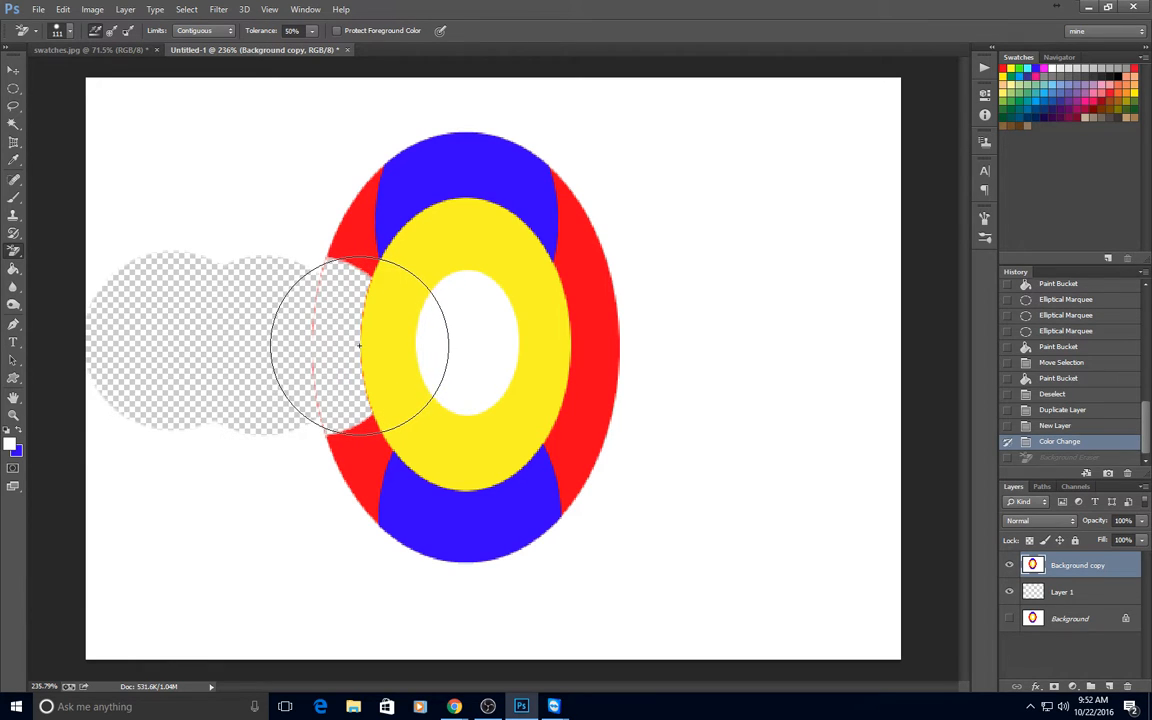
pyautogui.moveTo(359, 345); pyautogui.dragTo(422, 347)
pyautogui.click(1097, 442)
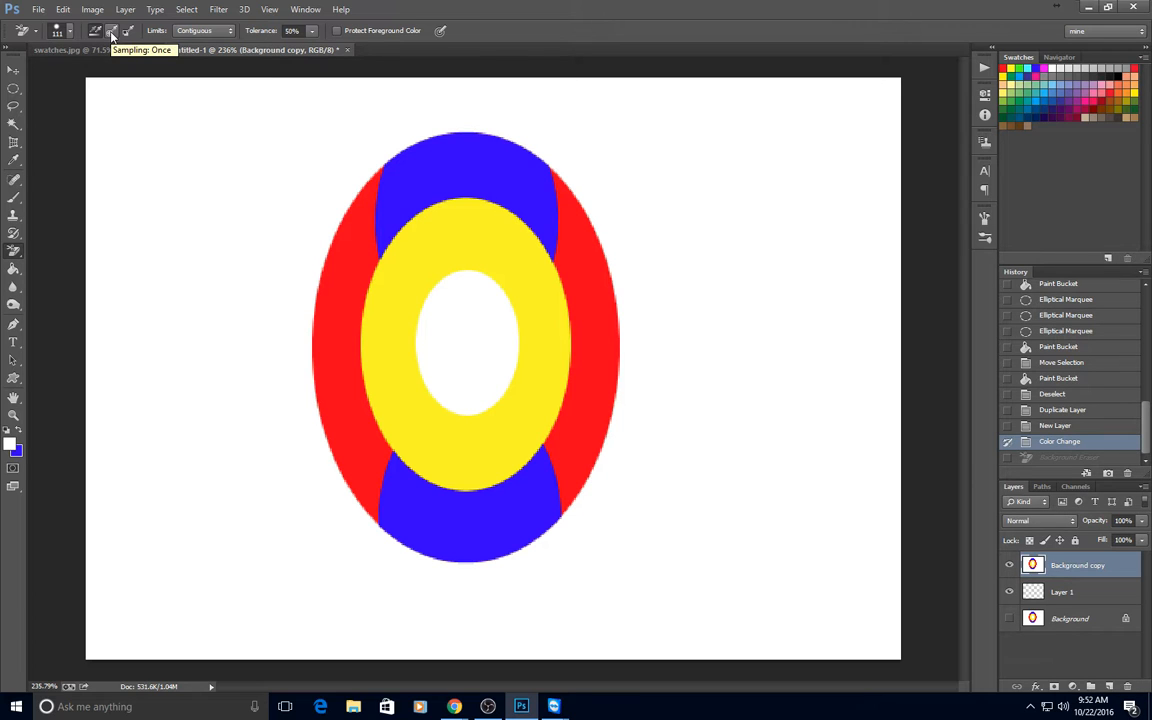
# Step: Set the Background Eraser's sampling to Once, try erasing the white around and inside the ellipse, and revert to the Color Change state
pyautogui.click(112, 31)
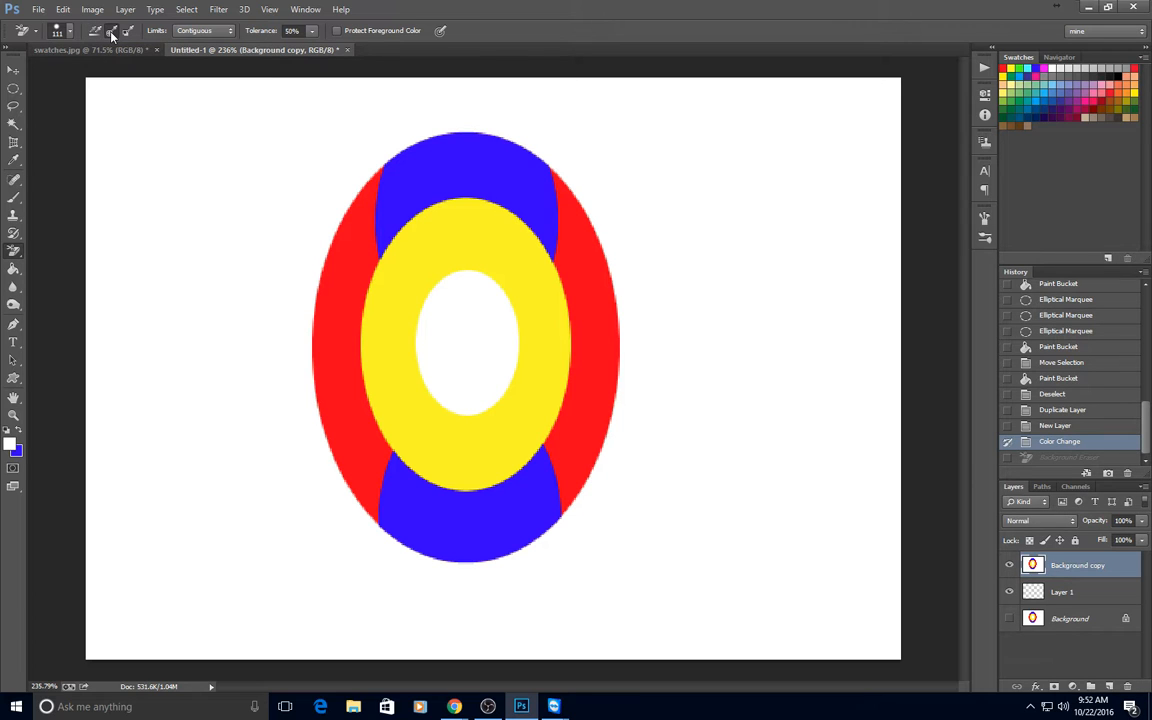
pyautogui.click(190, 332)
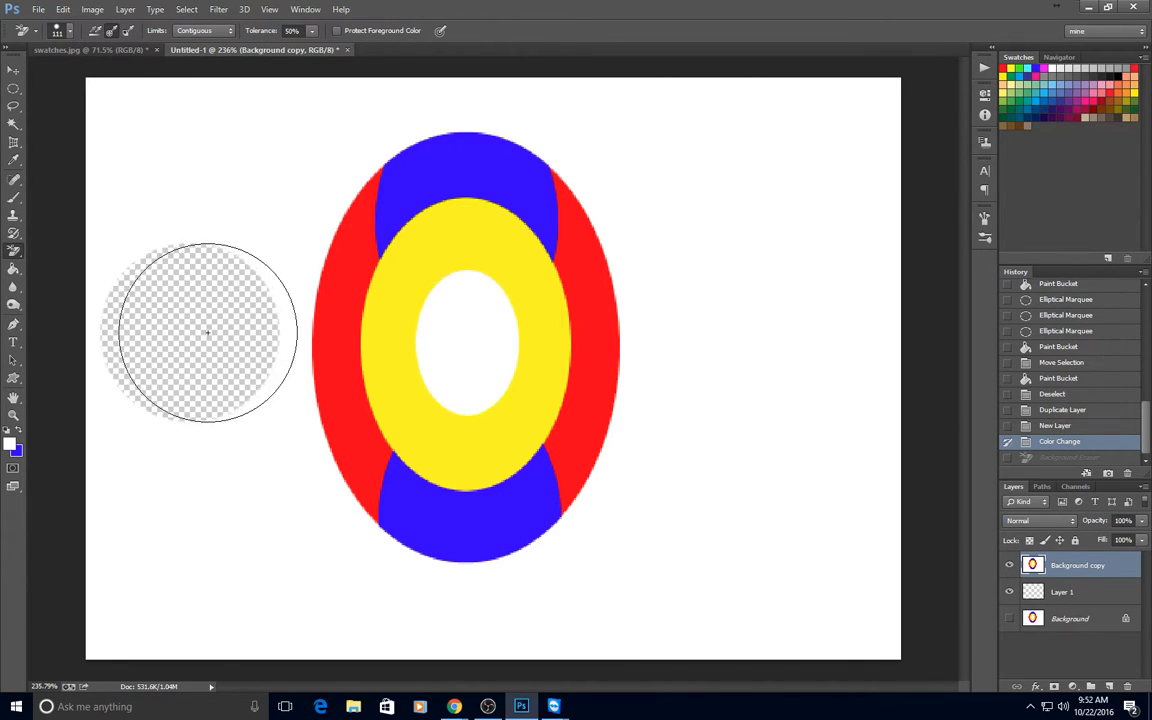
pyautogui.moveTo(228, 340); pyautogui.dragTo(325, 347)
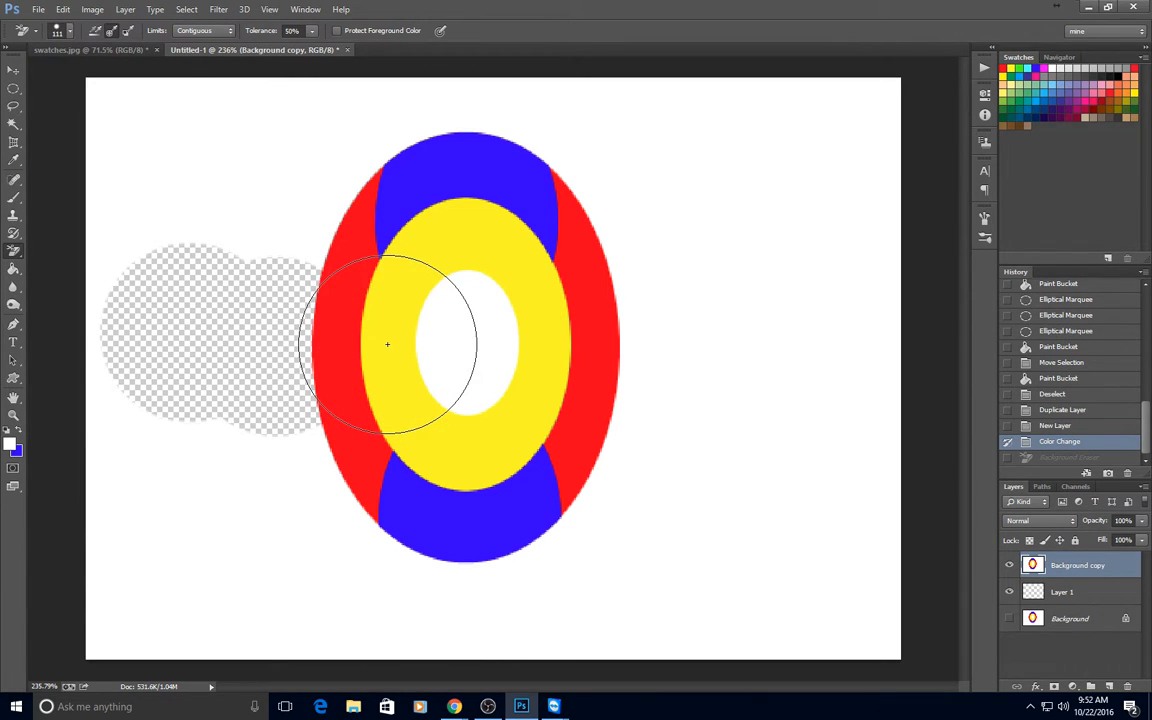
pyautogui.click(429, 342)
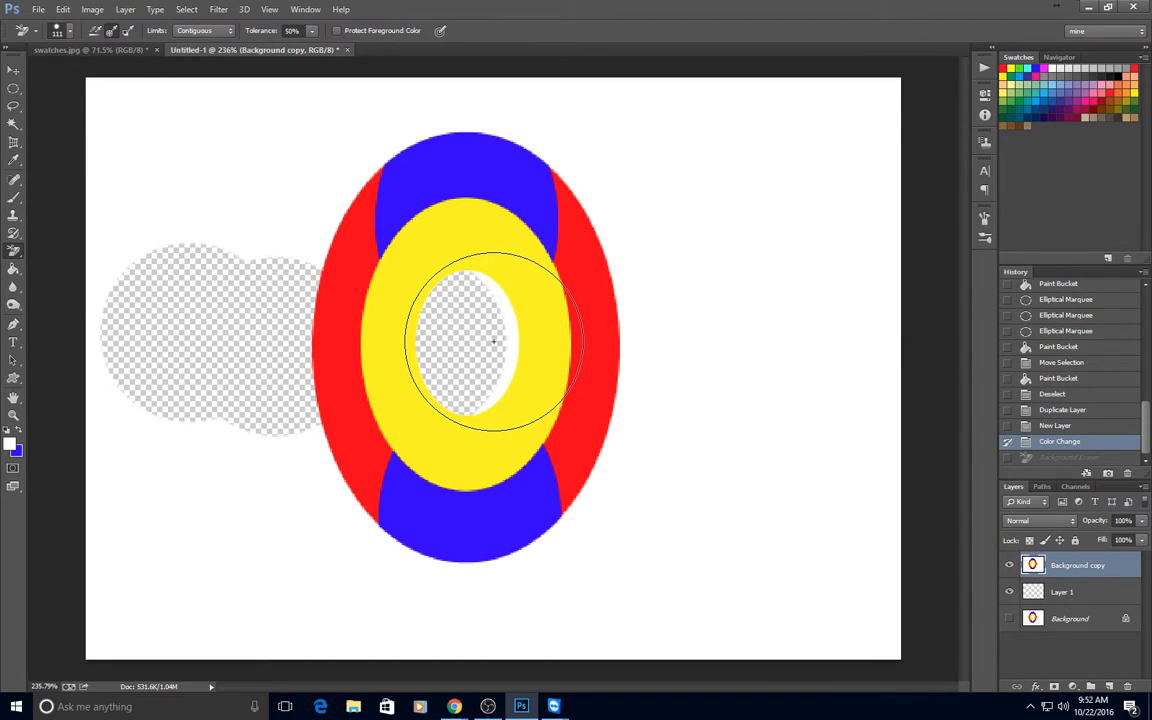
pyautogui.moveTo(497, 342)
pyautogui.mouseDown()
pyautogui.moveTo(756, 358)
pyautogui.moveTo(740, 463)
pyautogui.moveTo(596, 488)
pyautogui.moveTo(365, 442)
pyautogui.moveTo(266, 485)
pyautogui.moveTo(424, 548)
pyautogui.moveTo(540, 545)
pyautogui.moveTo(607, 363)
pyautogui.moveTo(604, 267)
pyautogui.moveTo(489, 116)
pyautogui.moveTo(298, 170)
pyautogui.moveTo(330, 185)
pyautogui.mouseUp()
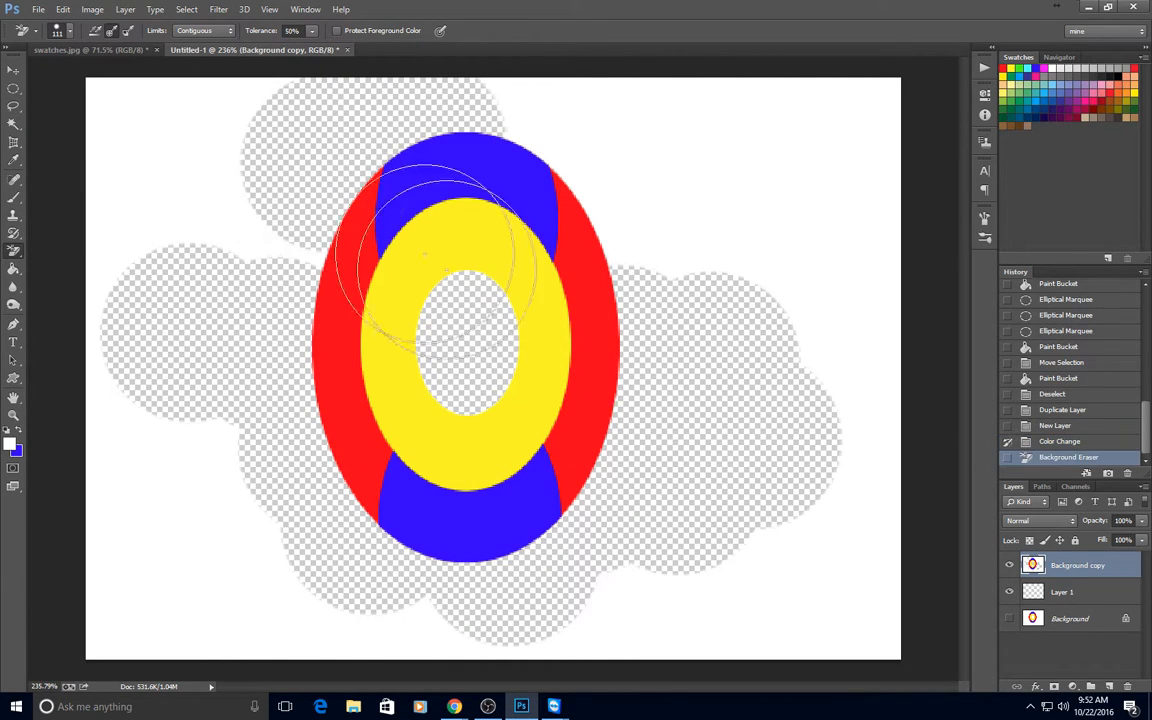
pyautogui.click(1073, 442)
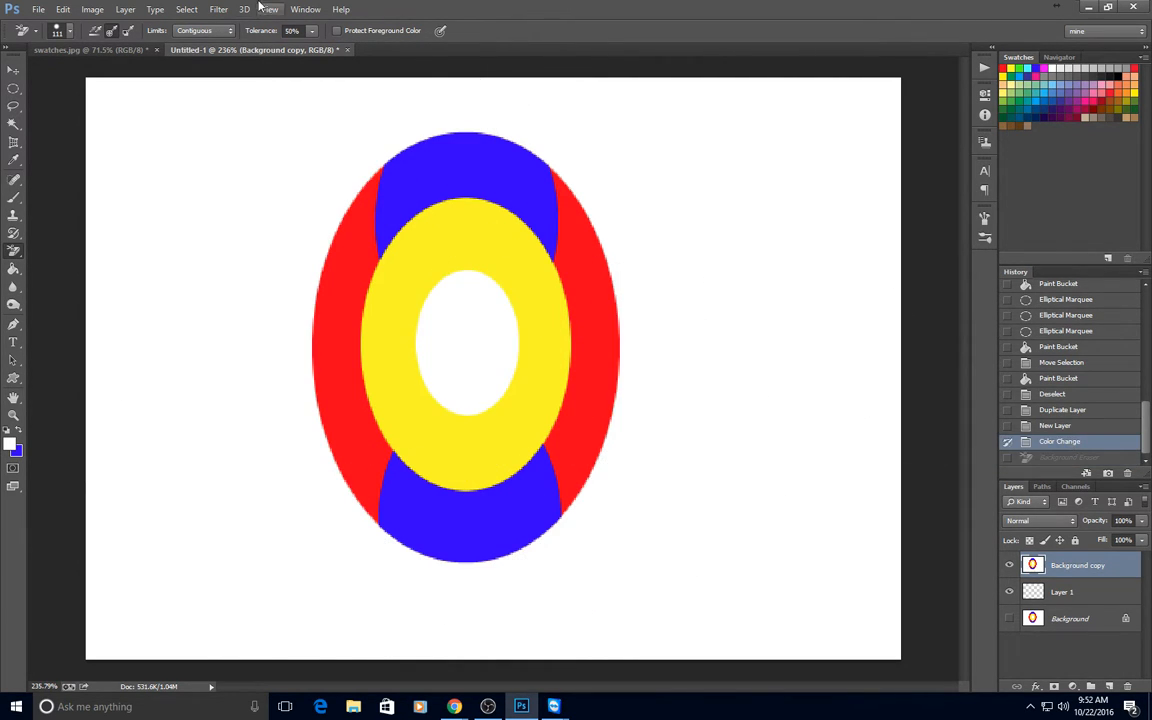
# Step: Set the sampling to Background Swatch, try erasing the ellipse's upper blue area, and revert to the Color Change state
pyautogui.click(127, 32)
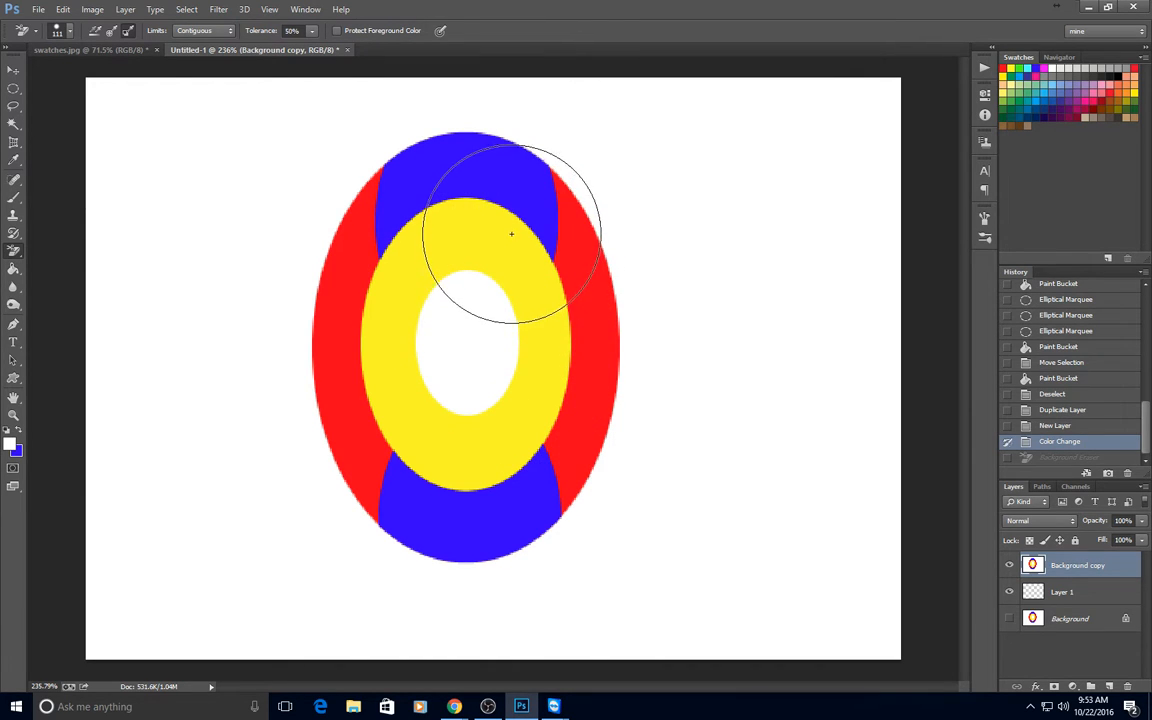
pyautogui.moveTo(512, 218); pyautogui.dragTo(511, 207)
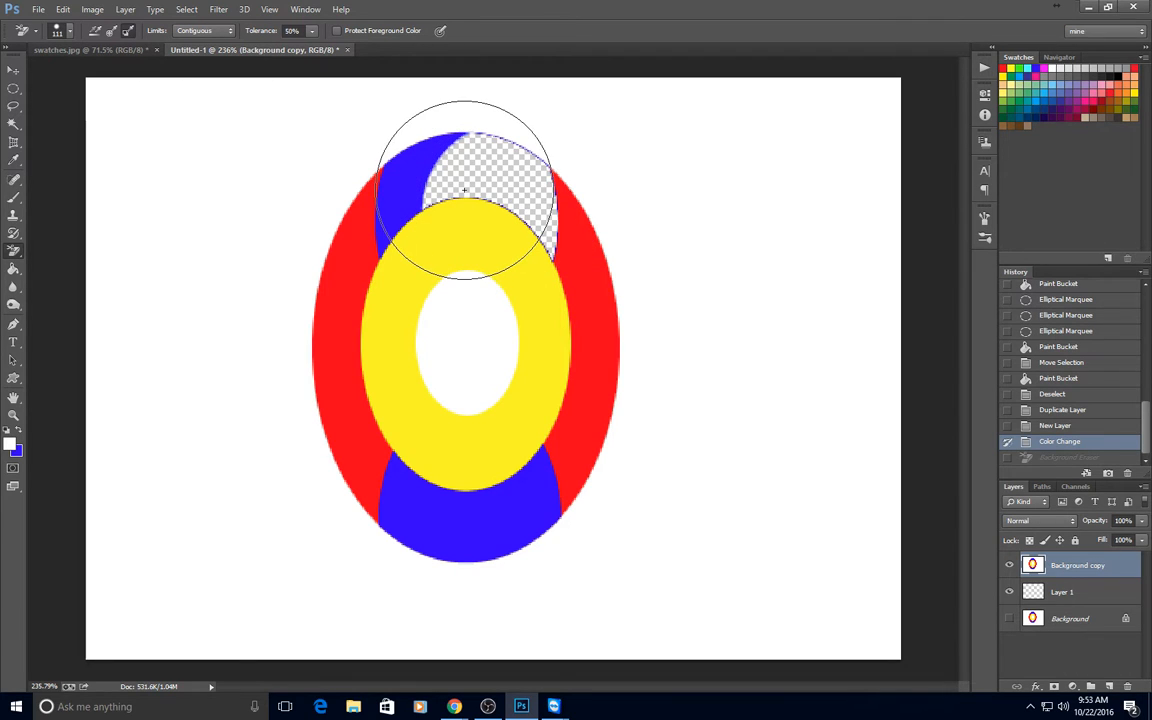
pyautogui.moveTo(446, 177)
pyautogui.mouseDown()
pyautogui.moveTo(432, 159)
pyautogui.moveTo(391, 200)
pyautogui.moveTo(377, 258)
pyautogui.mouseUp()
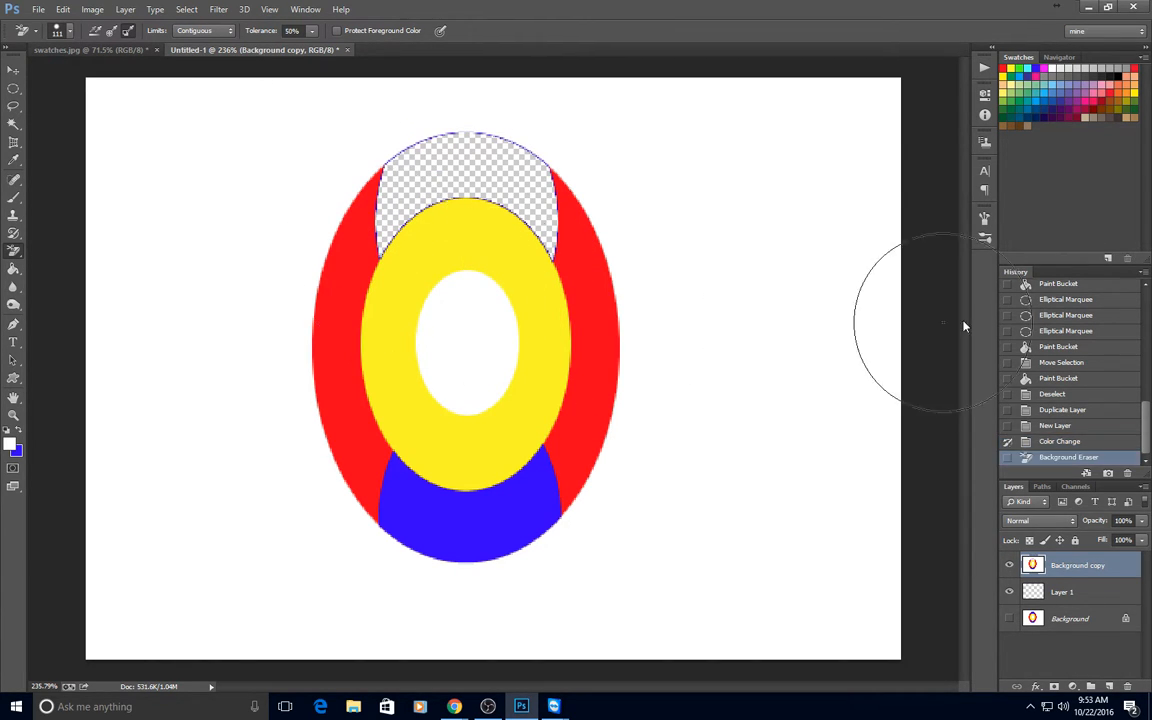
pyautogui.click(1064, 442)
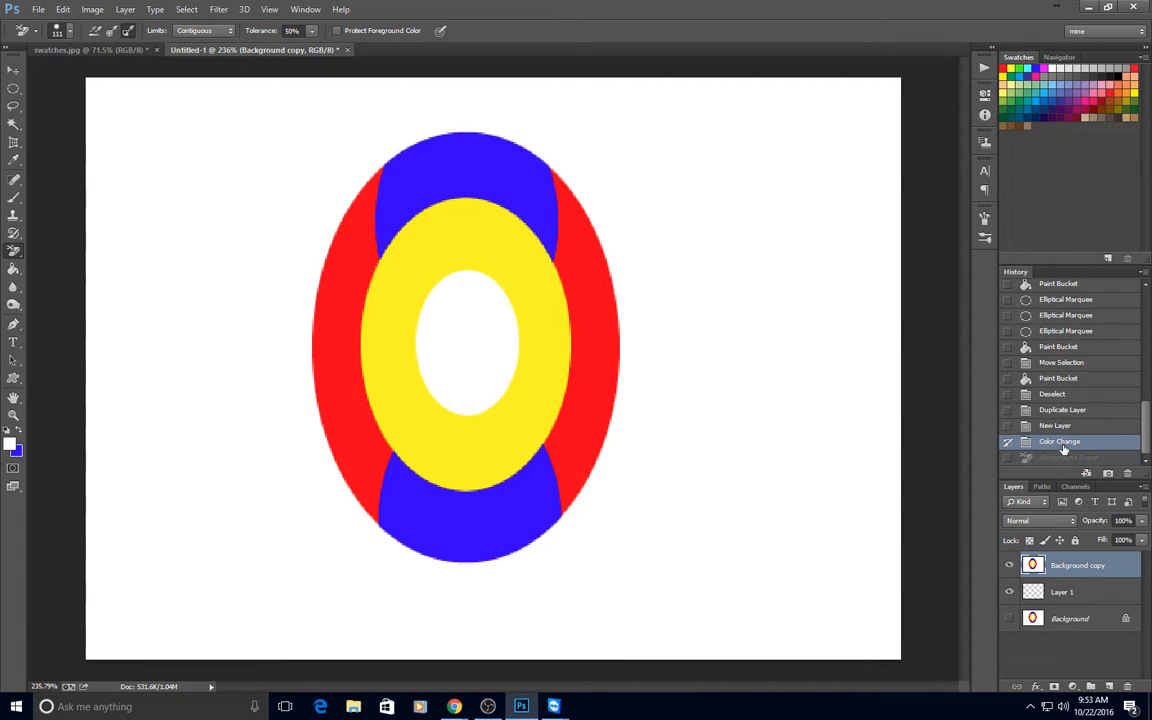
# Step: Keep the limits at Contiguous, try erasing the upper blue area from its left end to its right end, and revert to Color Change
pyautogui.click(210, 32)
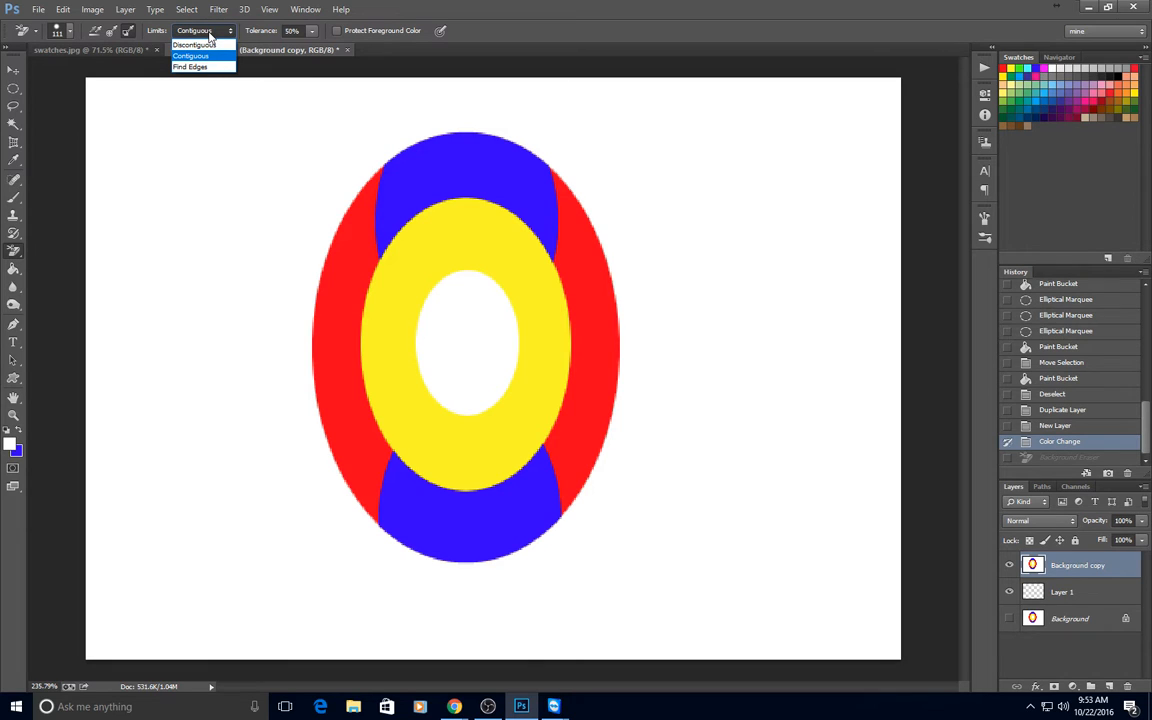
pyautogui.click(212, 62)
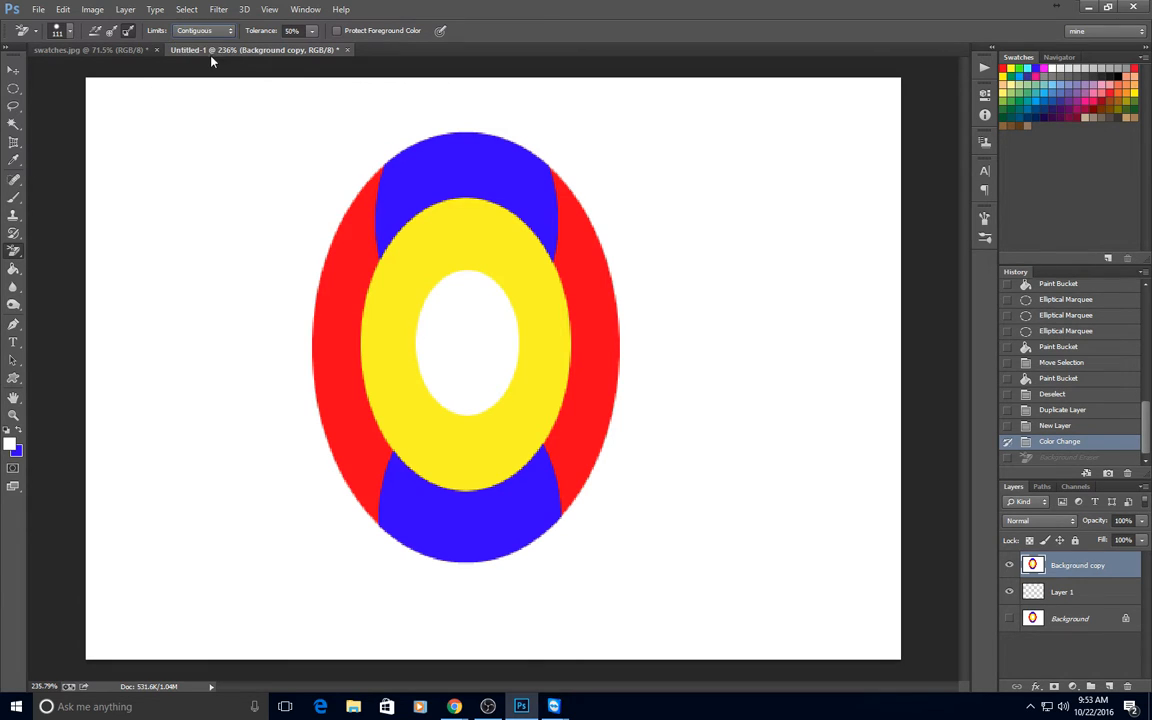
pyautogui.click(385, 185)
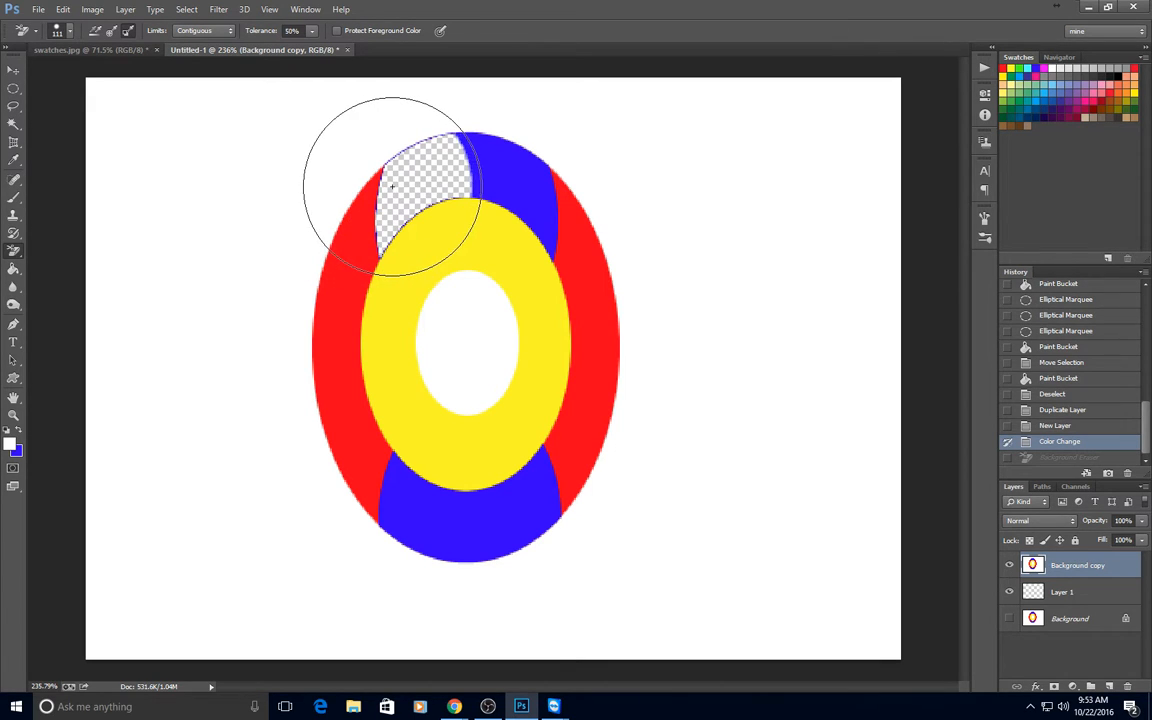
pyautogui.moveTo(412, 184)
pyautogui.mouseDown()
pyautogui.moveTo(442, 168)
pyautogui.moveTo(474, 178)
pyautogui.mouseUp()
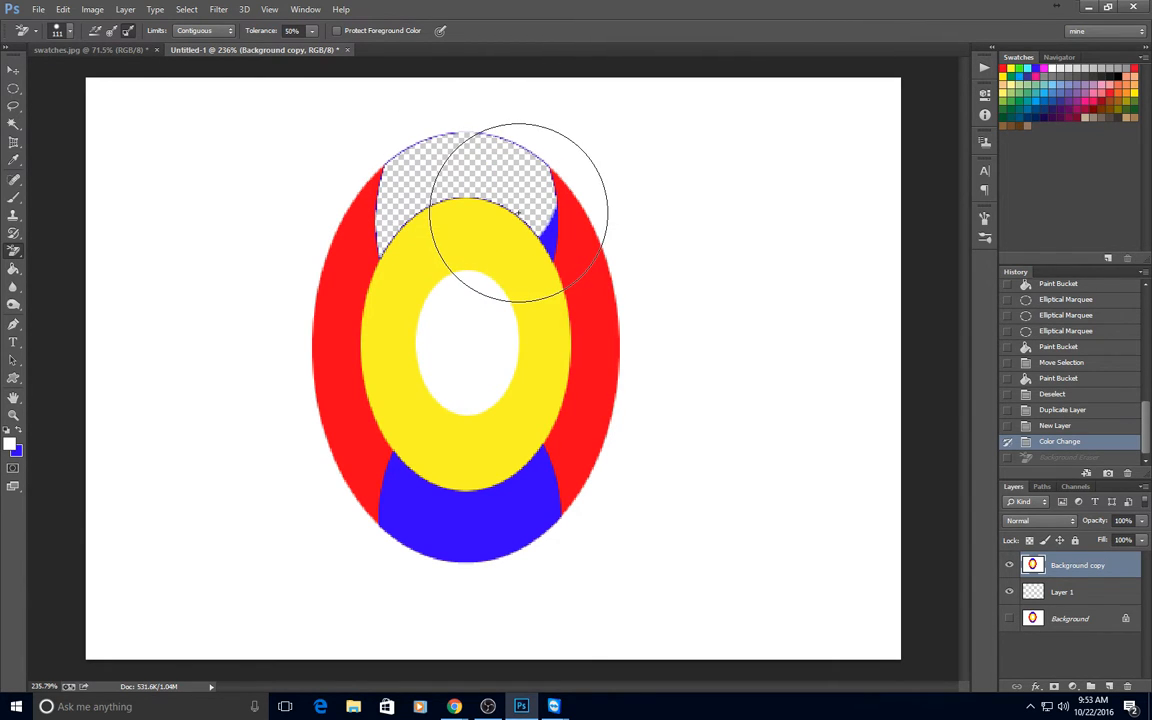
pyautogui.moveTo(518, 212)
pyautogui.mouseDown()
pyautogui.moveTo(465, 173)
pyautogui.moveTo(499, 185)
pyautogui.moveTo(546, 232)
pyautogui.moveTo(468, 159)
pyautogui.moveTo(406, 200)
pyautogui.moveTo(416, 162)
pyautogui.moveTo(498, 162)
pyautogui.mouseUp()
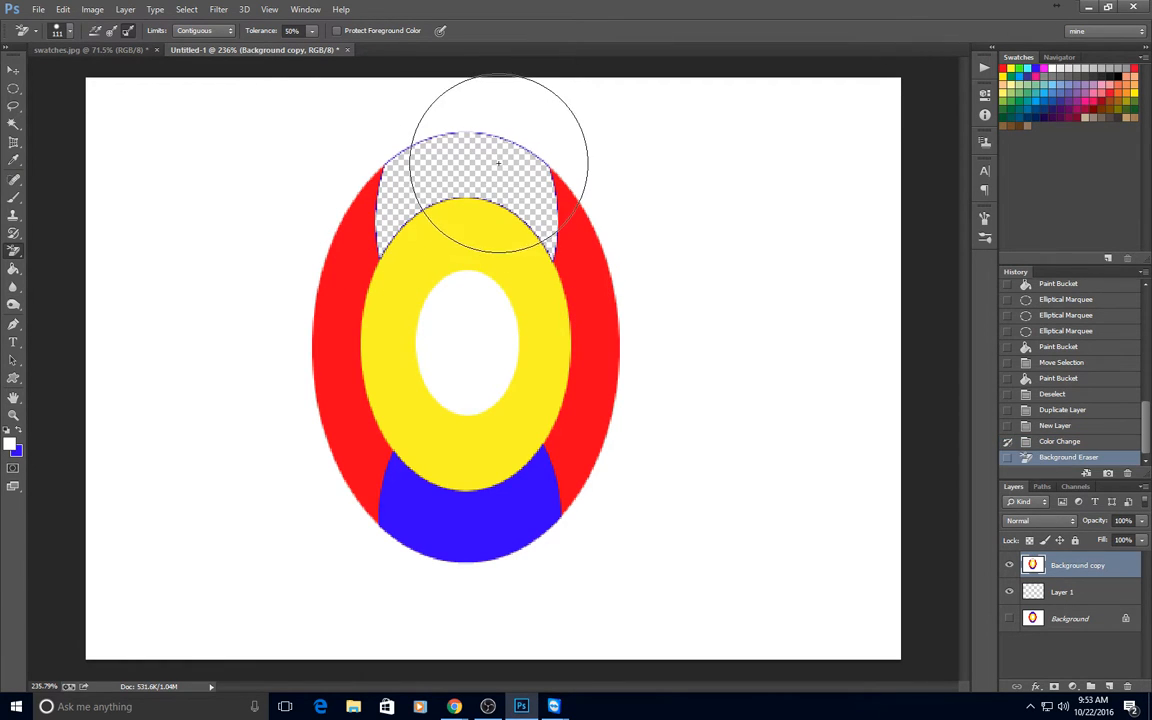
pyautogui.click(1073, 443)
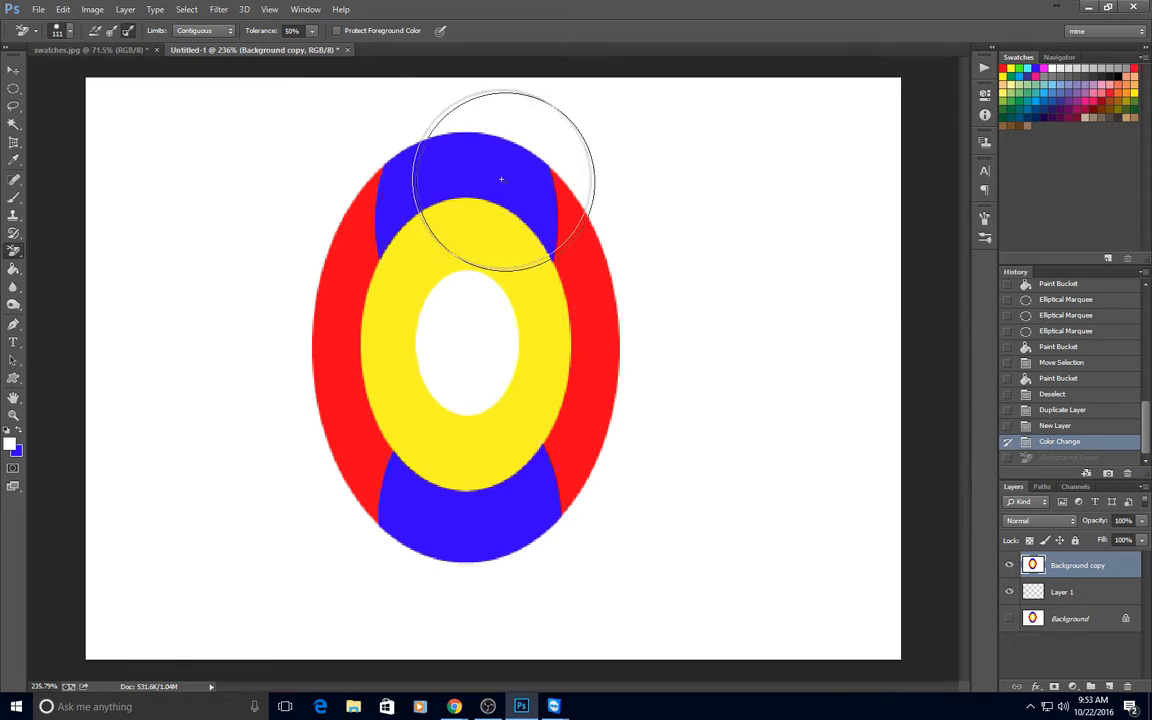
# Step: Set the limits to Discontiguous, try strokes from the upper-left white area across the upper blue area, and revert each to Color Change
pyautogui.click(214, 34)
pyautogui.click(194, 45)
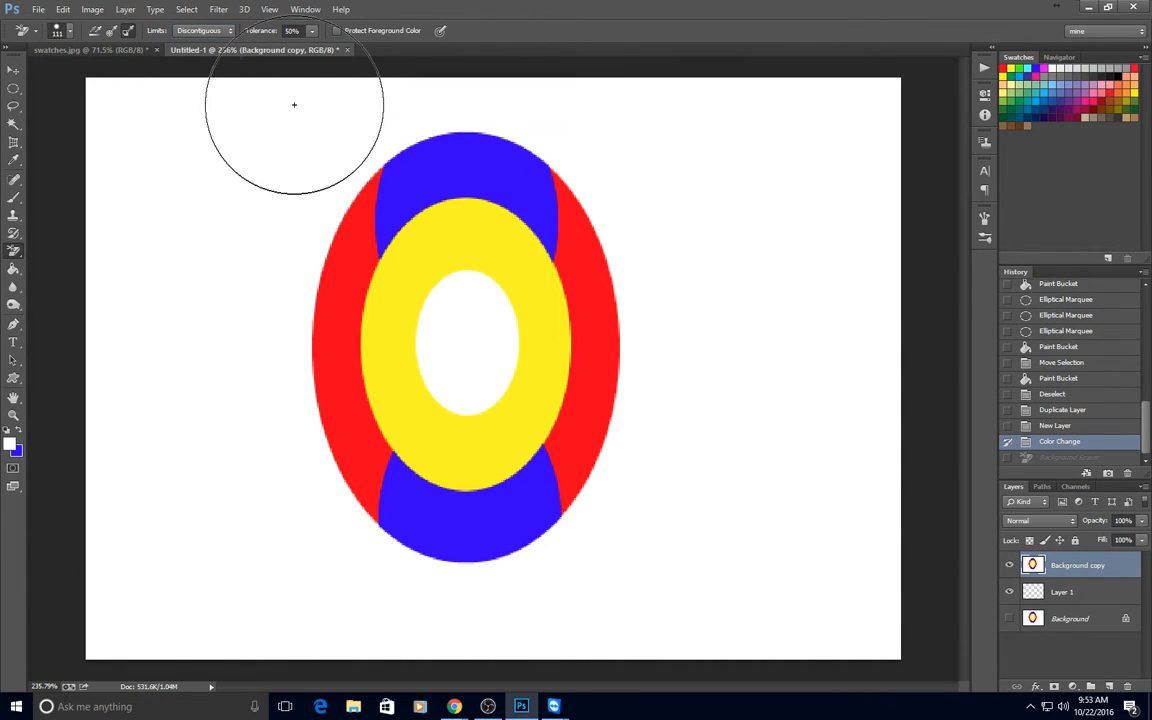
pyautogui.moveTo(340, 120)
pyautogui.mouseDown()
pyautogui.moveTo(406, 147)
pyautogui.moveTo(391, 116)
pyautogui.moveTo(530, 172)
pyautogui.mouseUp()
pyautogui.click(1077, 442)
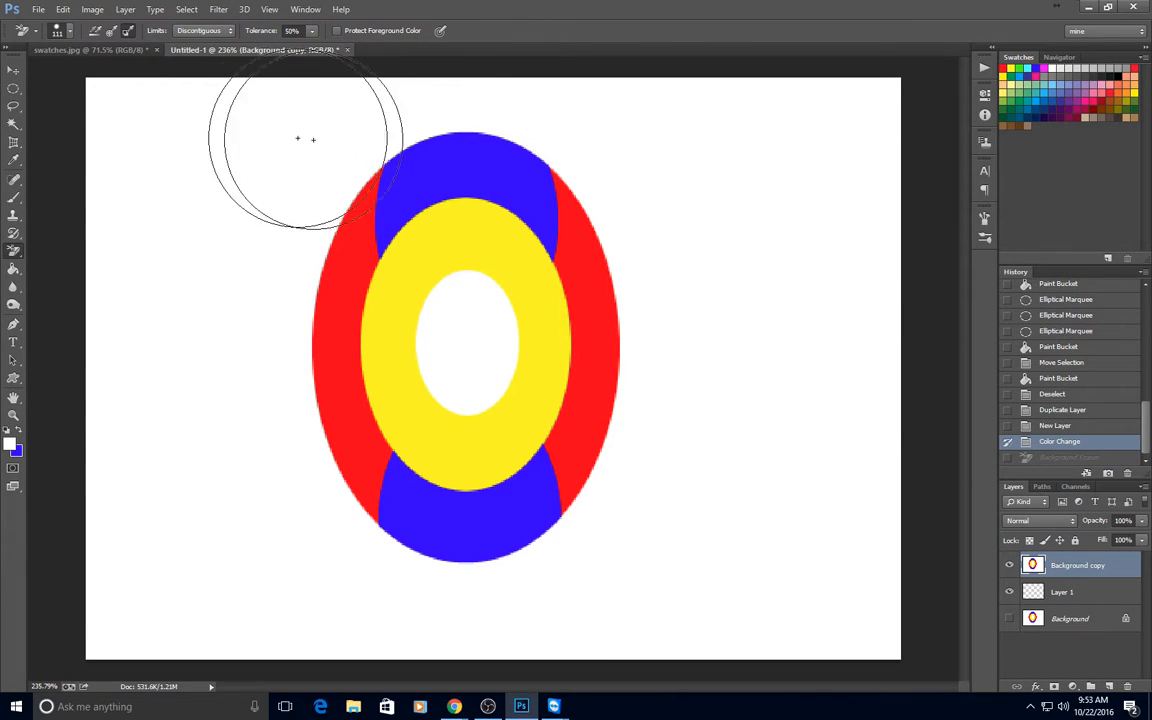
pyautogui.moveTo(290, 140)
pyautogui.mouseDown()
pyautogui.moveTo(334, 141)
pyautogui.moveTo(244, 147)
pyautogui.moveTo(454, 114)
pyautogui.mouseUp()
pyautogui.moveTo(551, 147)
pyautogui.mouseDown()
pyautogui.moveTo(643, 152)
pyautogui.moveTo(388, 198)
pyautogui.moveTo(363, 186)
pyautogui.mouseUp()
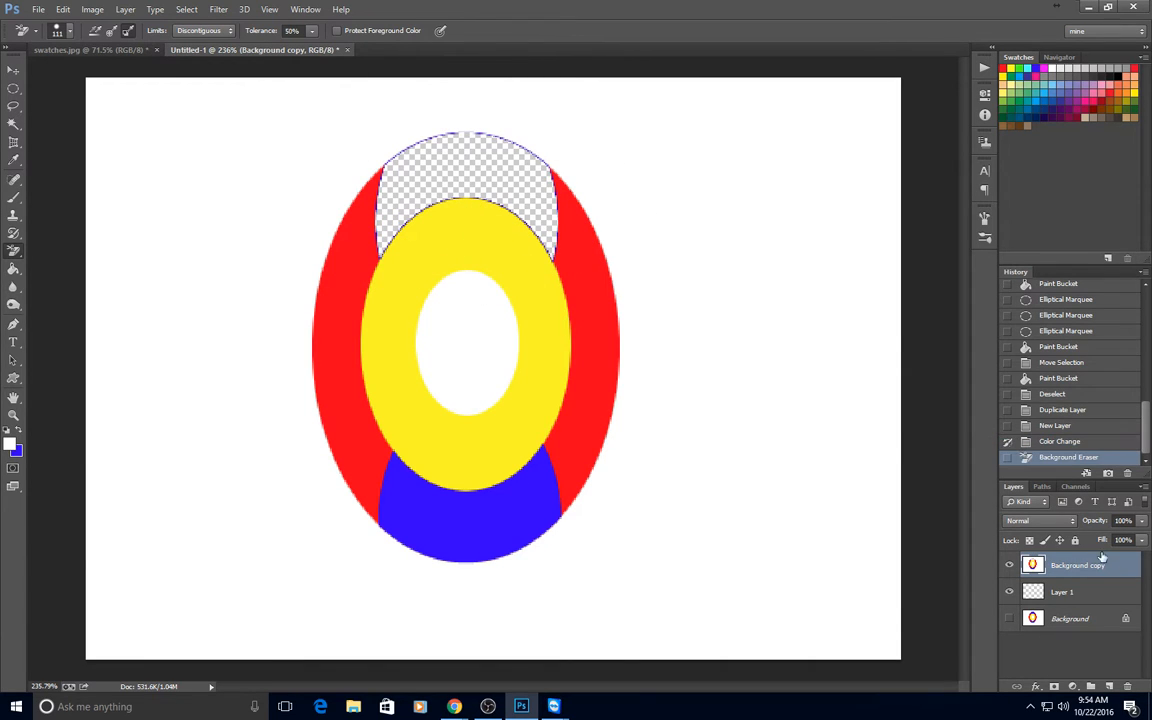
pyautogui.click(1070, 441)
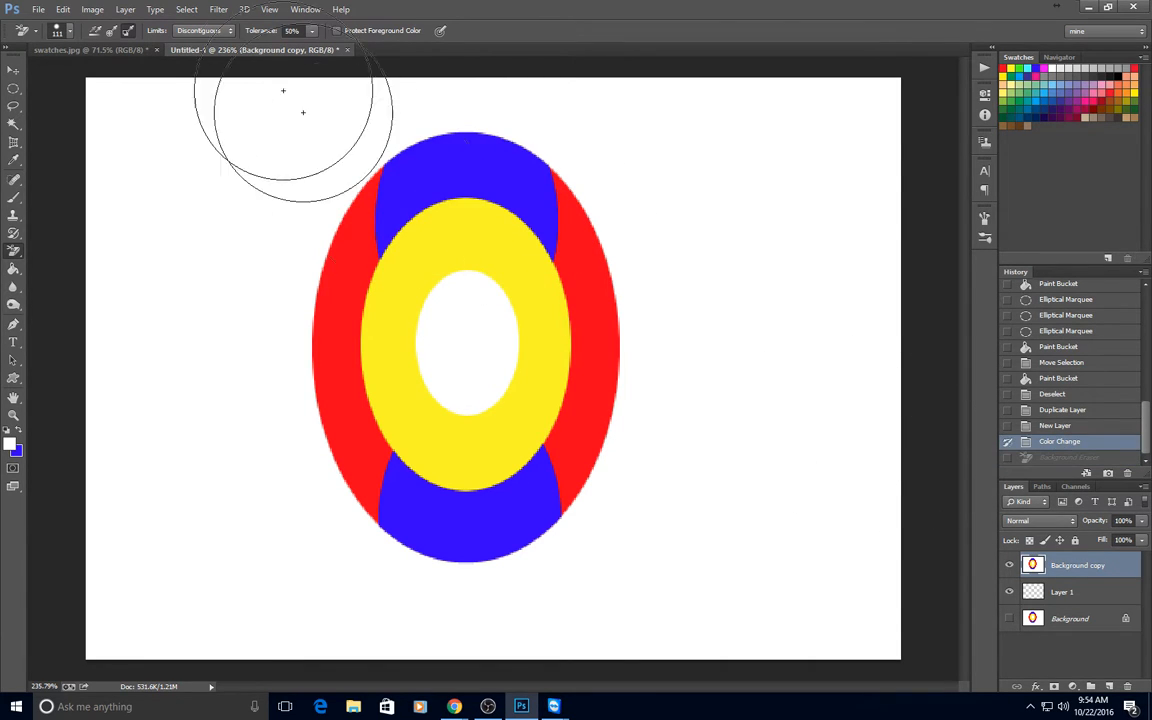
# Step: Set the limits to Find Edges, try erasing the upper blue area, and revert to the Color Change state
pyautogui.click(215, 34)
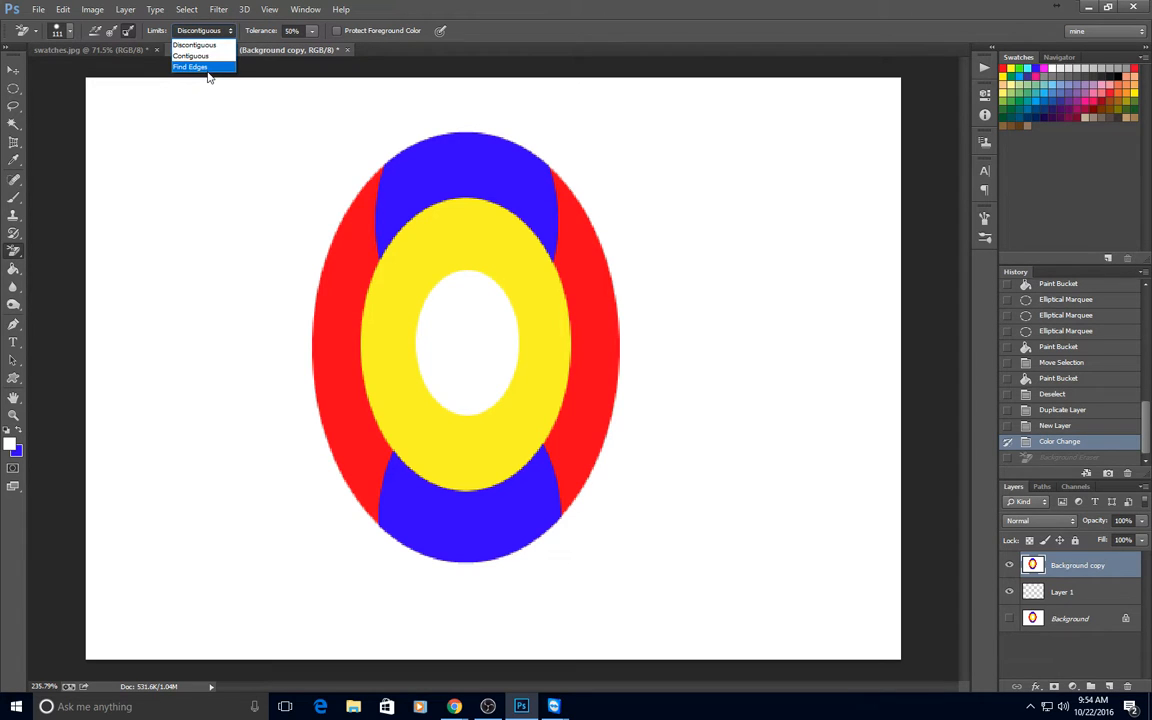
pyautogui.click(206, 68)
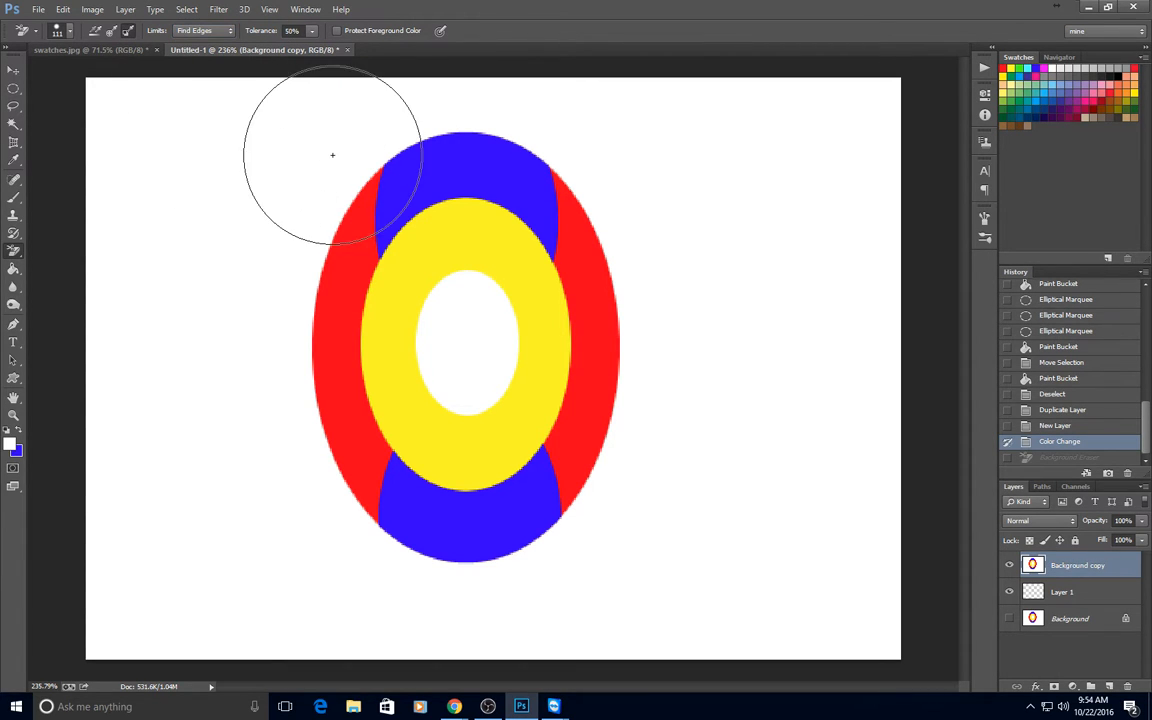
pyautogui.moveTo(393, 159)
pyautogui.mouseDown()
pyautogui.moveTo(483, 159)
pyautogui.moveTo(553, 237)
pyautogui.moveTo(501, 193)
pyautogui.moveTo(373, 218)
pyautogui.moveTo(384, 258)
pyautogui.mouseUp()
pyautogui.click(1061, 441)
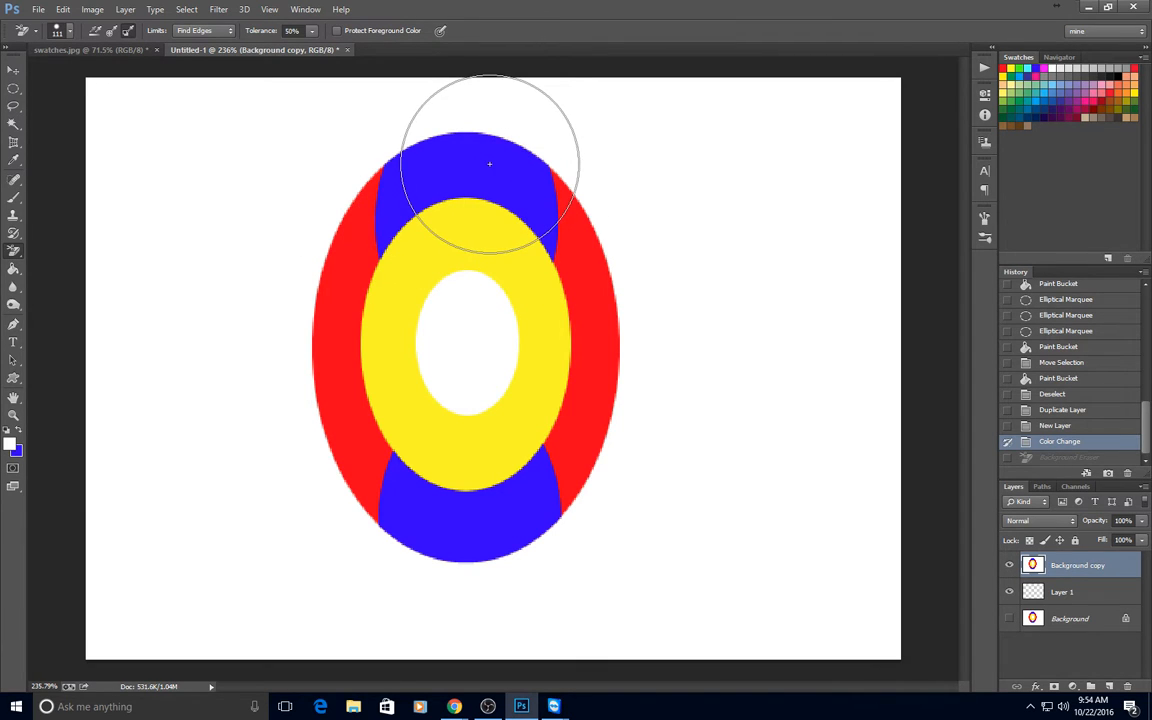
# Step: Swap the foreground and background colors and change the foreground to a darker, muted blue
pyautogui.click(17, 433)
pyautogui.click(10, 442)
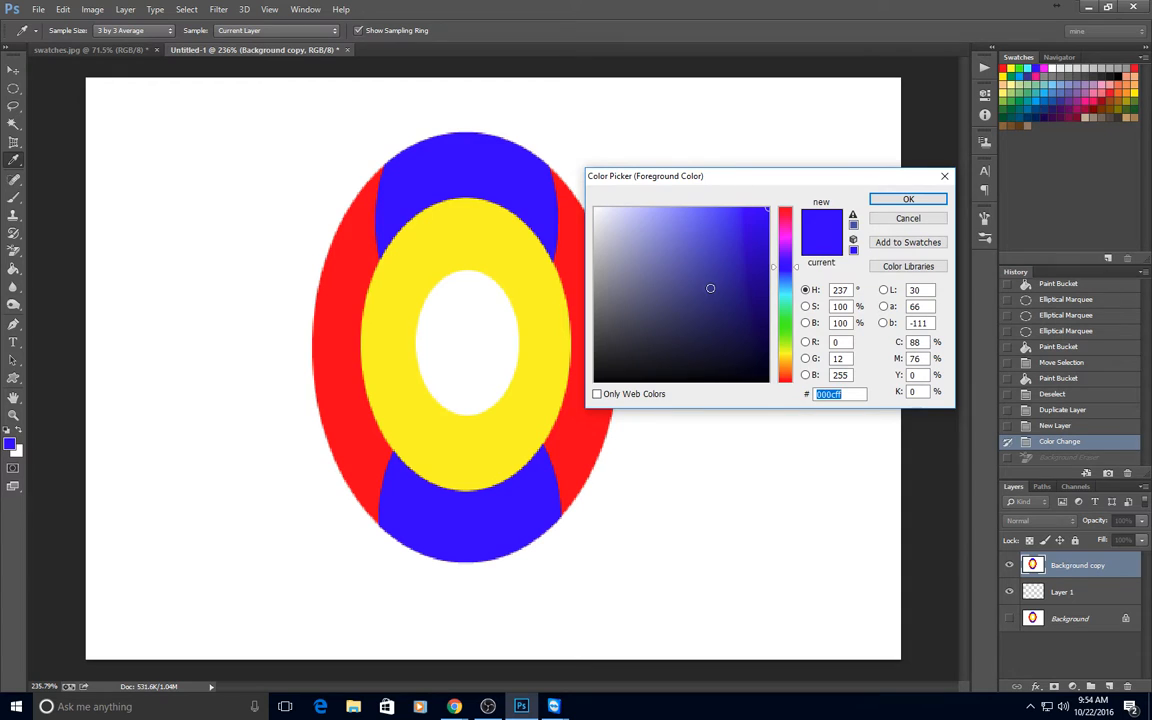
pyautogui.click(907, 199)
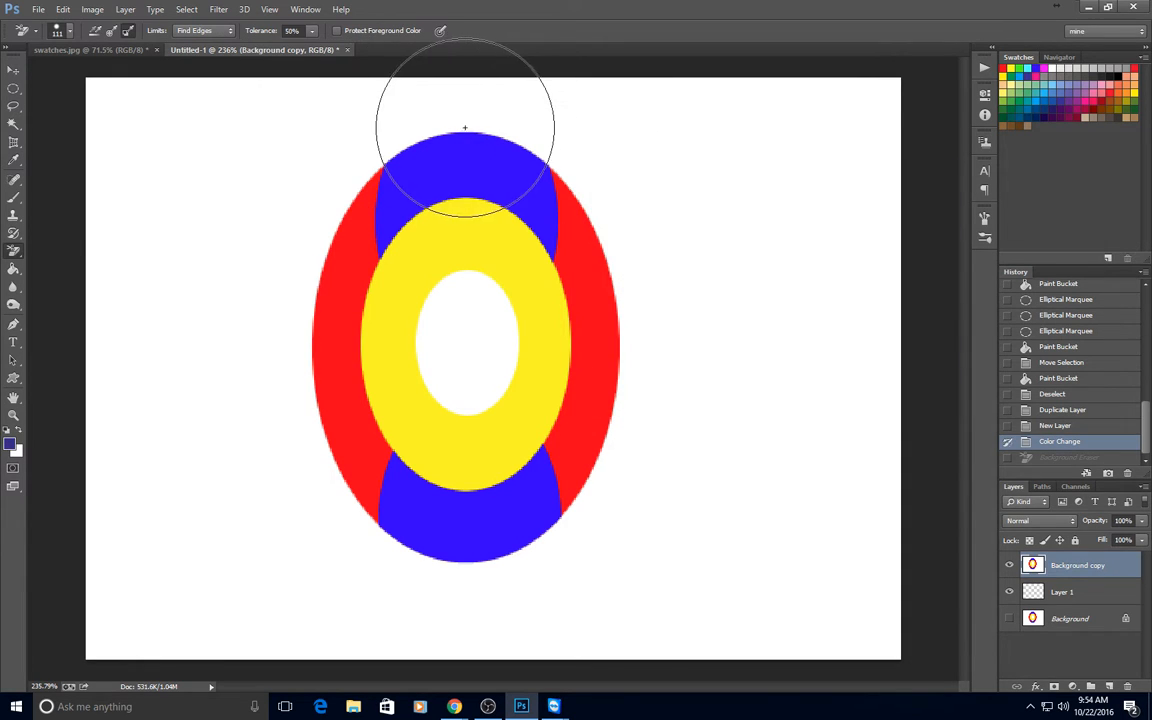
# Step: Switch to the Brush Tool, try a soft 97 px stroke over the right end of the upper blue area, and revert to Color Change
pyautogui.click(13, 196)
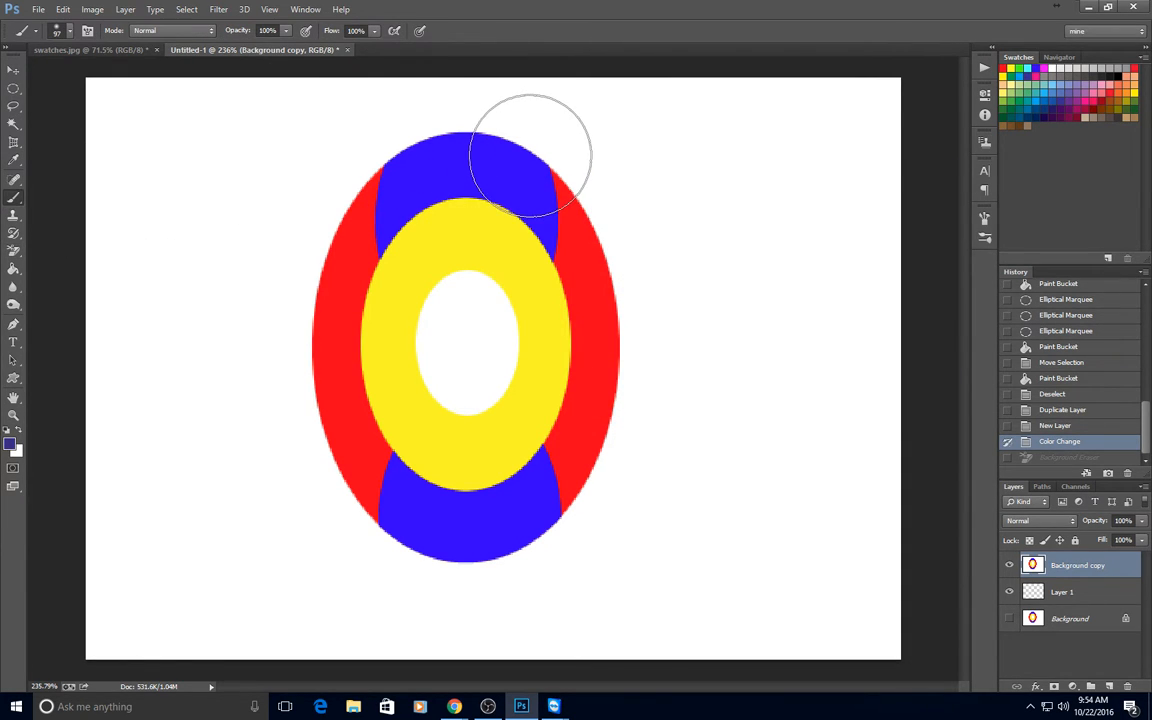
pyautogui.moveTo(530, 155)
pyautogui.mouseDown()
pyautogui.moveTo(503, 197)
pyautogui.moveTo(561, 166)
pyautogui.mouseUp()
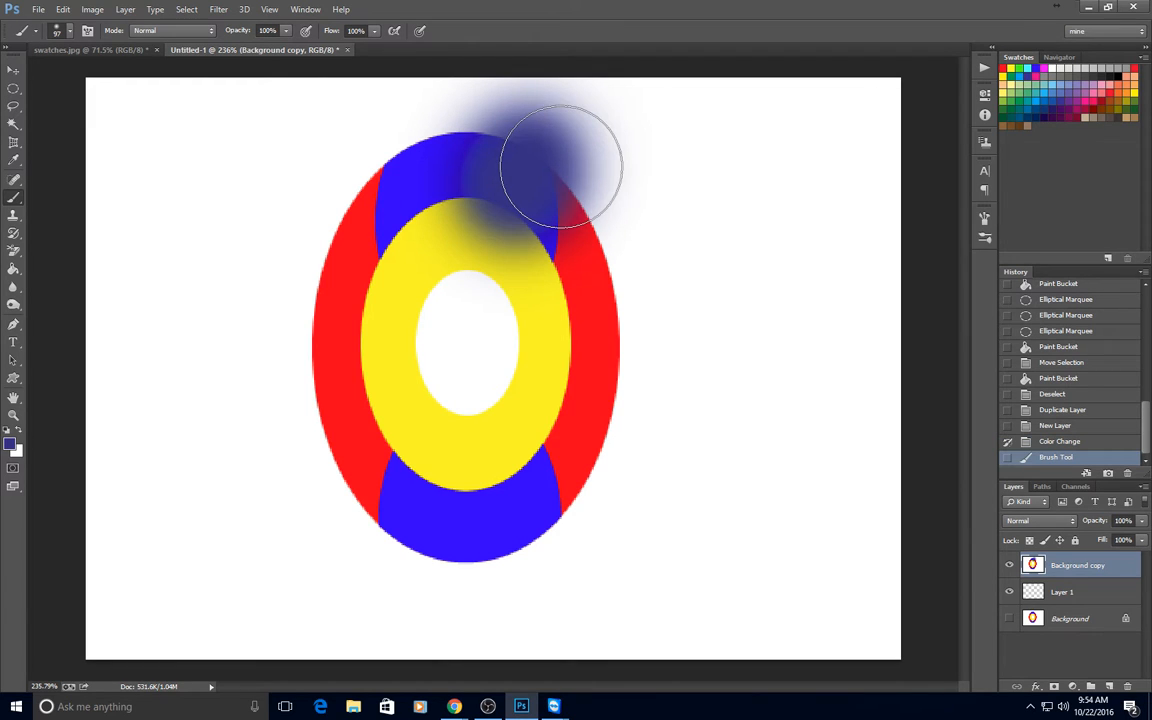
pyautogui.click(1087, 442)
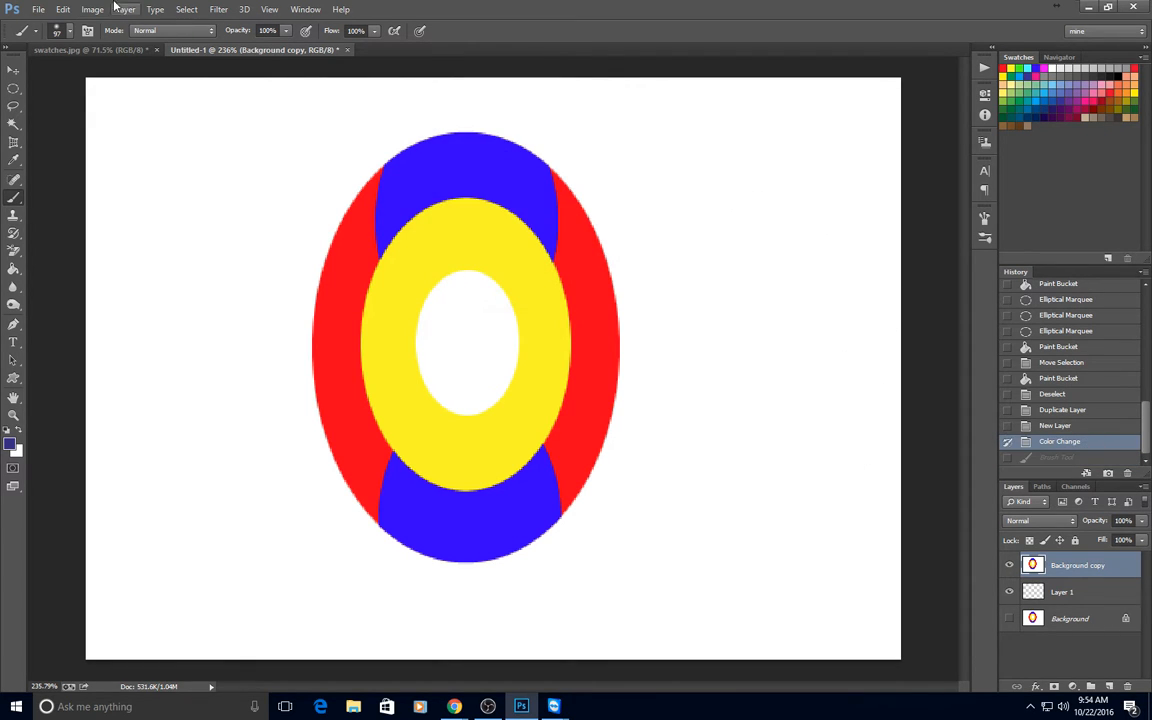
# Step: Paint a muted-blue stroke over the right part of the upper blue area with a hard round 57 px brush, toggling its history state off and on
pyautogui.click(57, 31)
pyautogui.click(51, 136)
pyautogui.rightClick(569, 165)
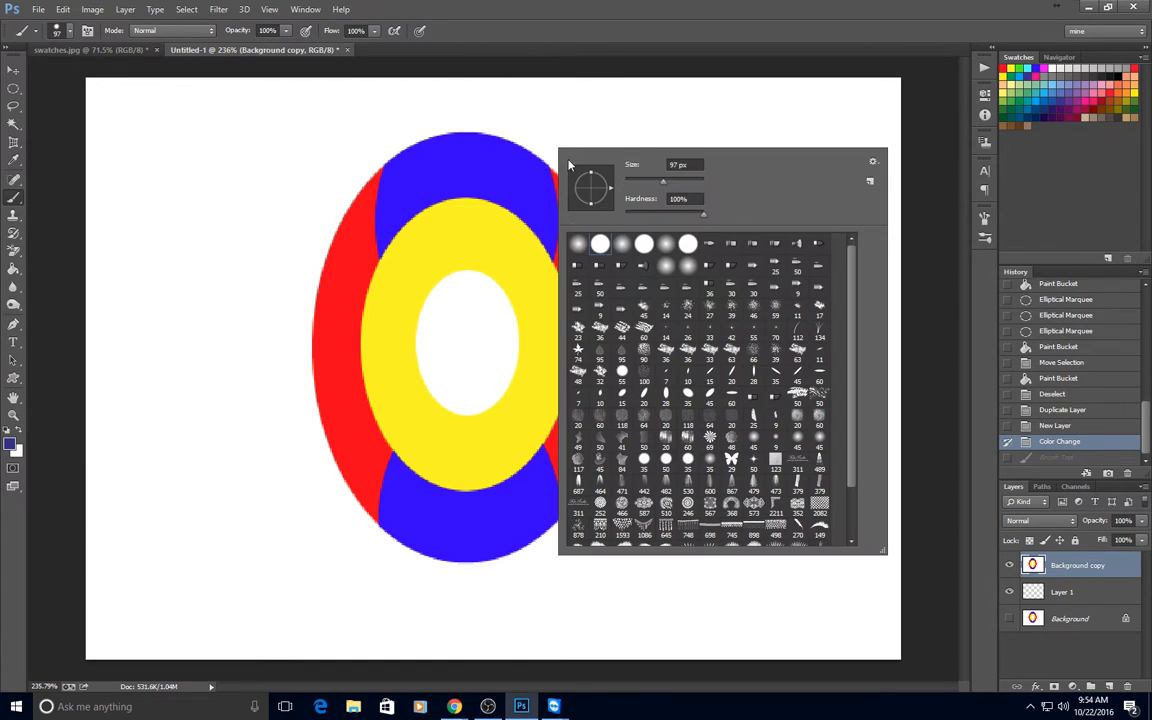
pyautogui.click(648, 183)
pyautogui.moveTo(522, 164)
pyautogui.mouseDown()
pyautogui.moveTo(489, 198)
pyautogui.moveTo(525, 165)
pyautogui.mouseUp()
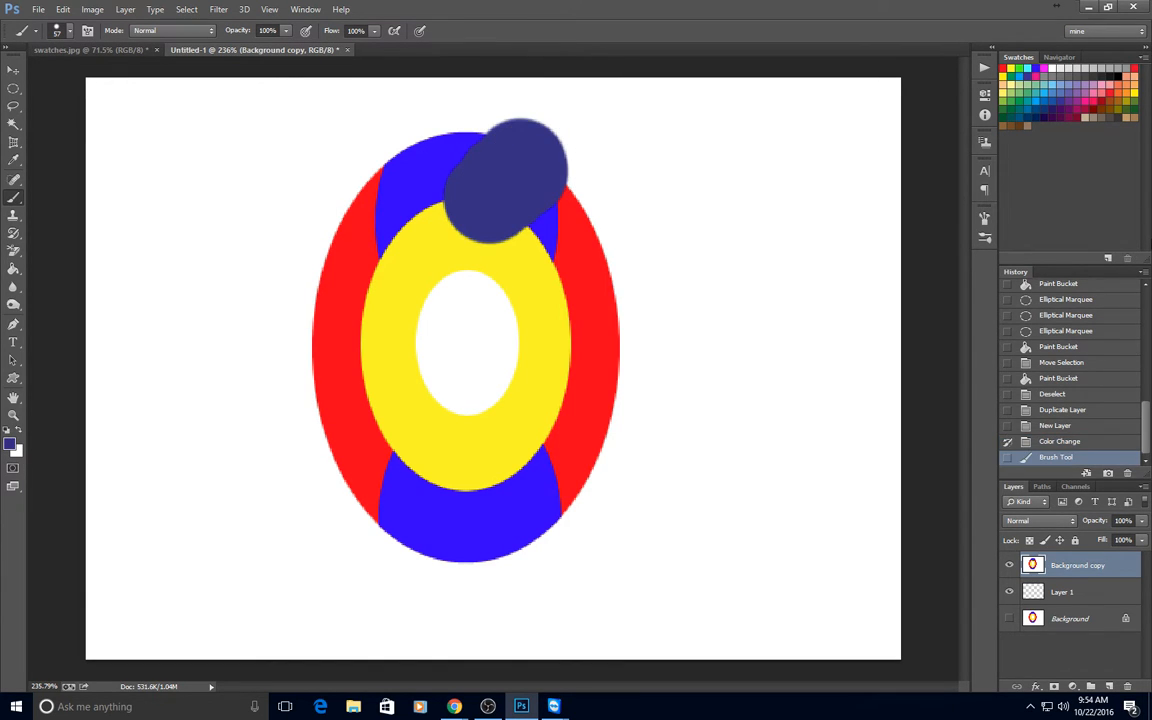
pyautogui.click(1078, 442)
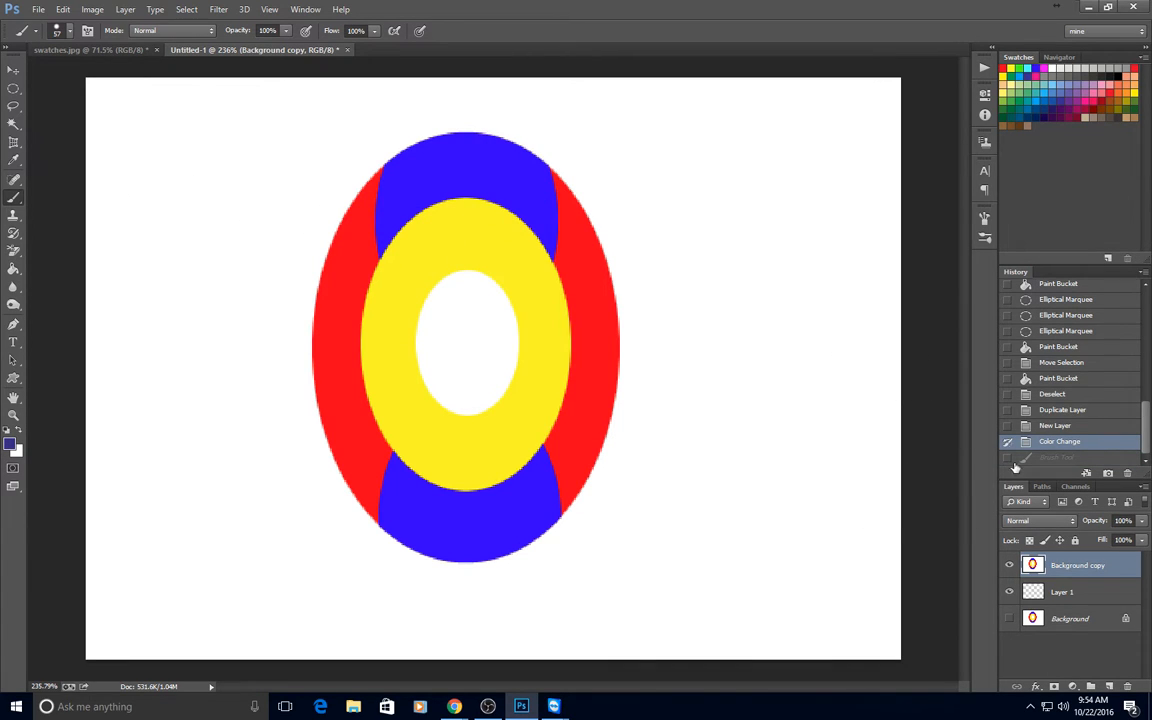
pyautogui.click(1094, 457)
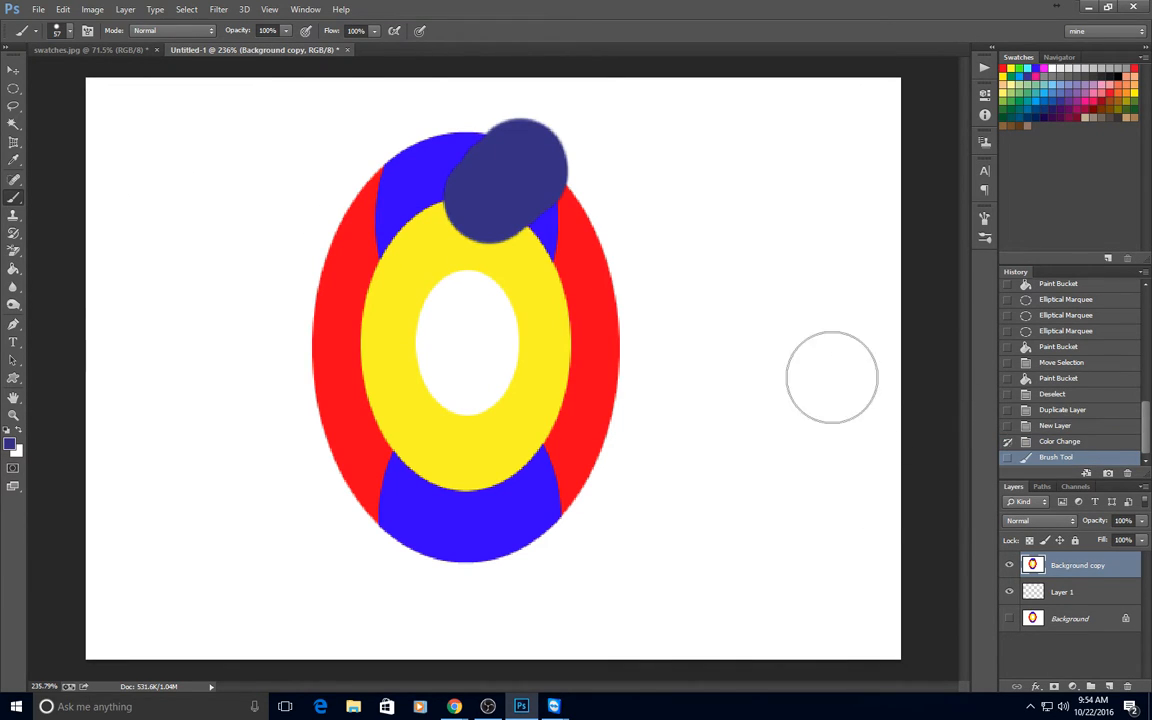
# Step: Switch back to the Background Eraser, try erasing the white area above the ellipse's upper left, and revert to the Brush Tool state
pyautogui.click(16, 251)
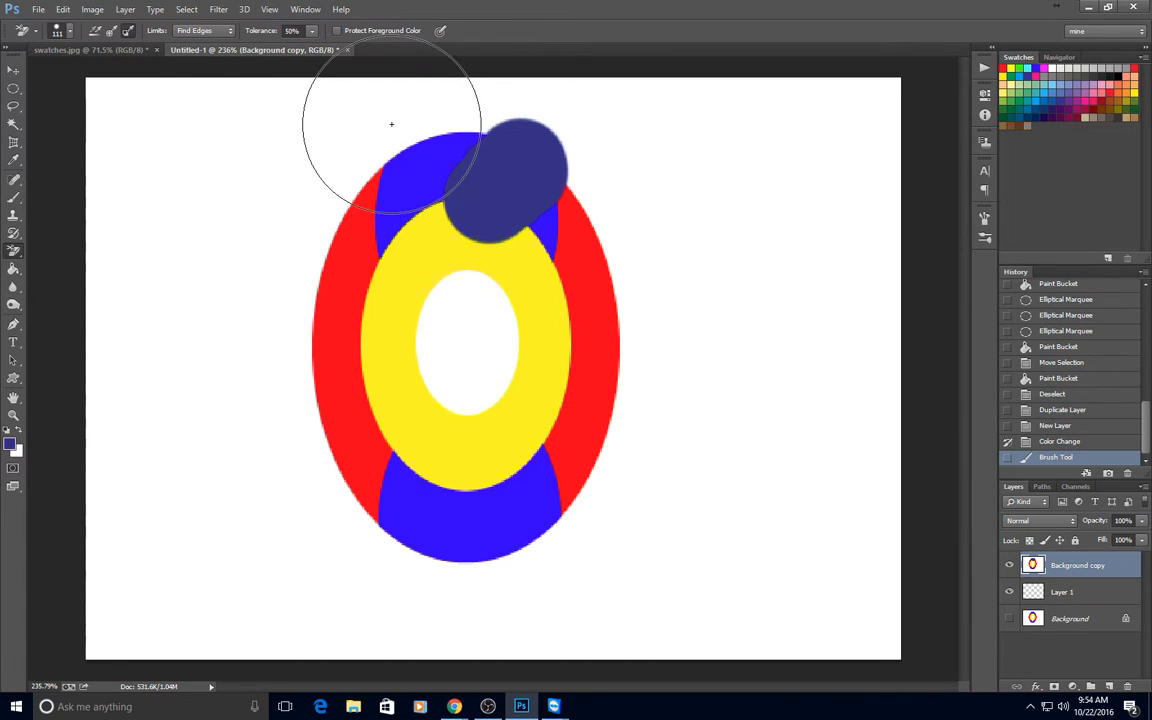
pyautogui.moveTo(399, 118)
pyautogui.mouseDown()
pyautogui.moveTo(401, 93)
pyautogui.moveTo(426, 148)
pyautogui.mouseUp()
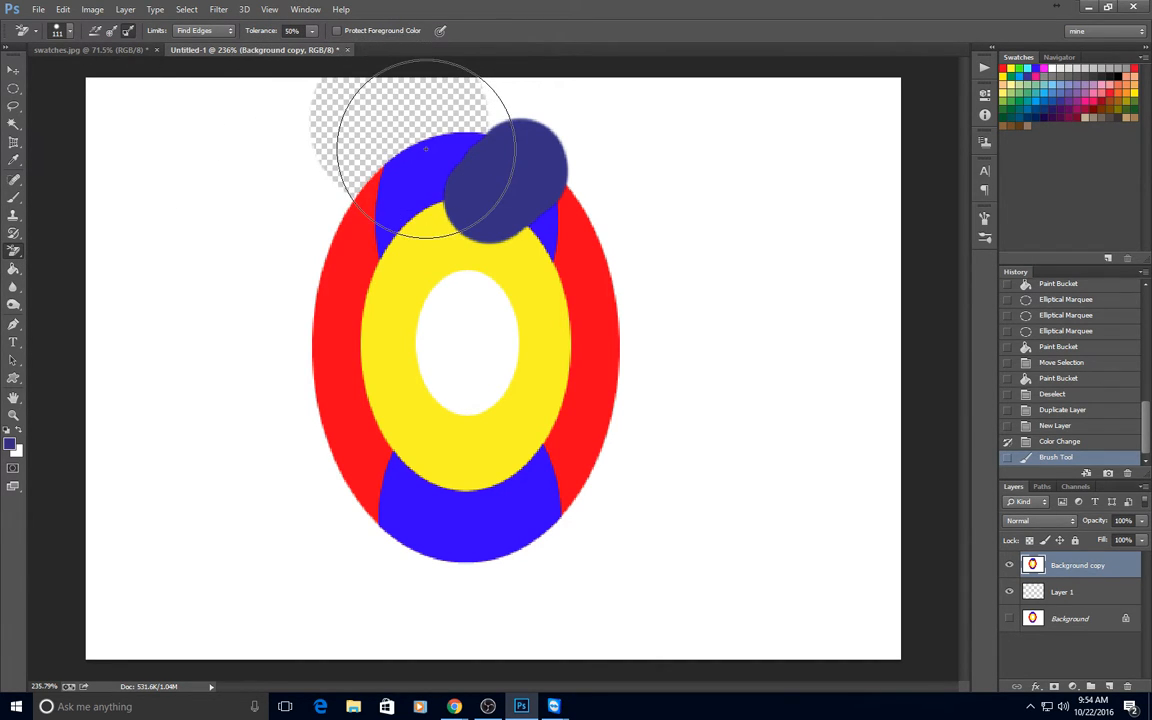
pyautogui.click(1067, 442)
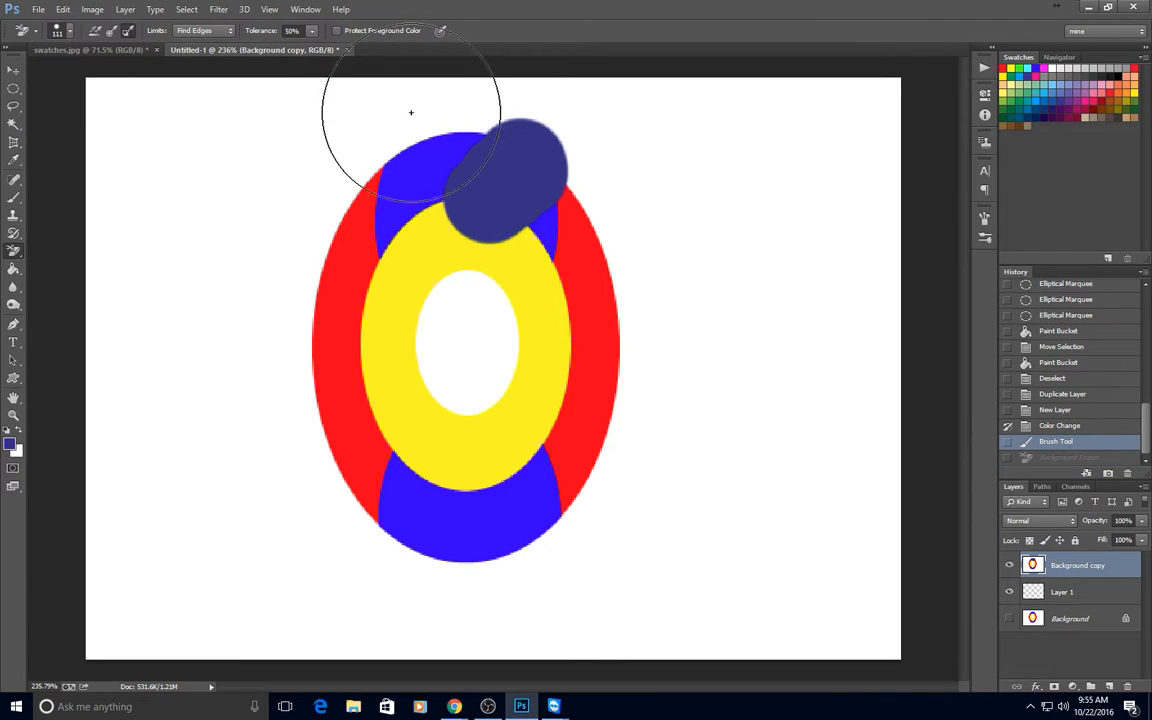
# Step: Swap the foreground and background colors and set the background color to the bright blue sampled from the ellipse's upper area
pyautogui.click(420, 189)
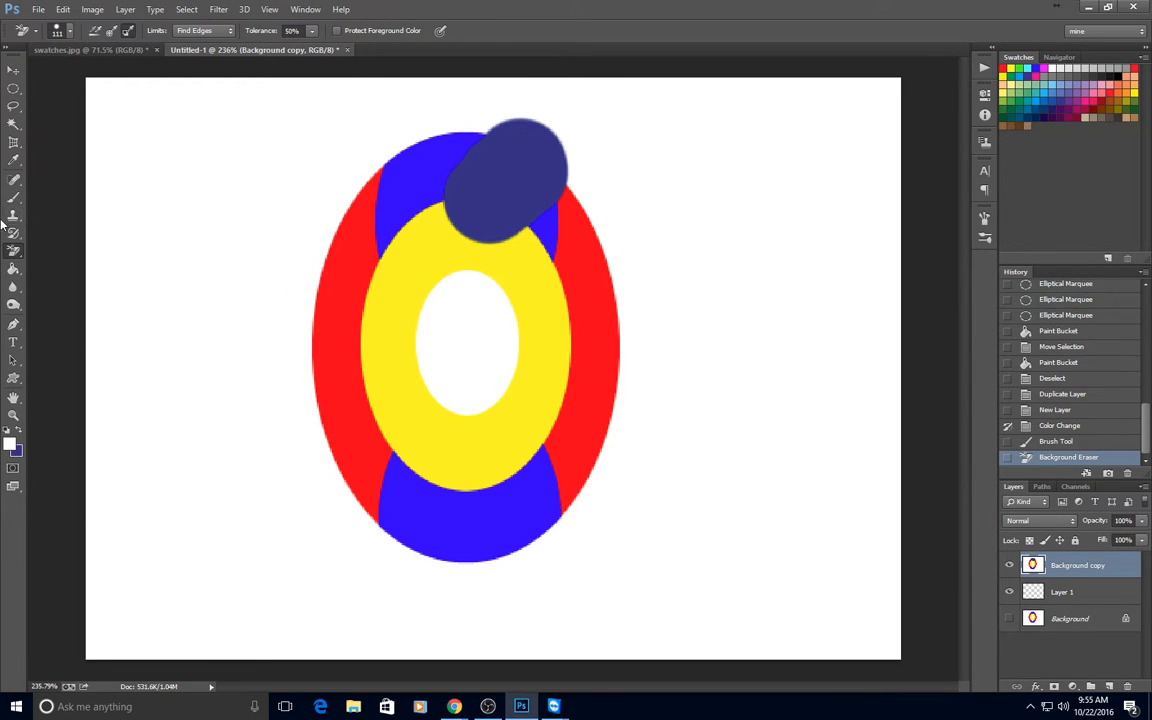
pyautogui.click(16, 452)
pyautogui.click(392, 170)
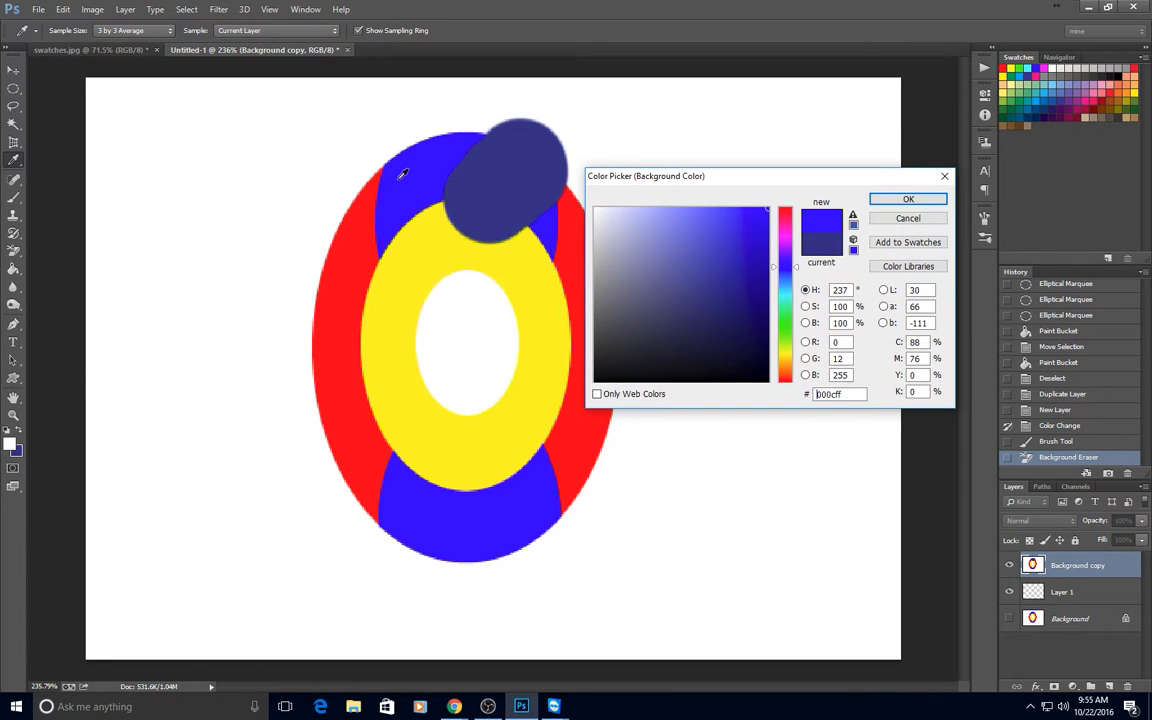
pyautogui.click(908, 201)
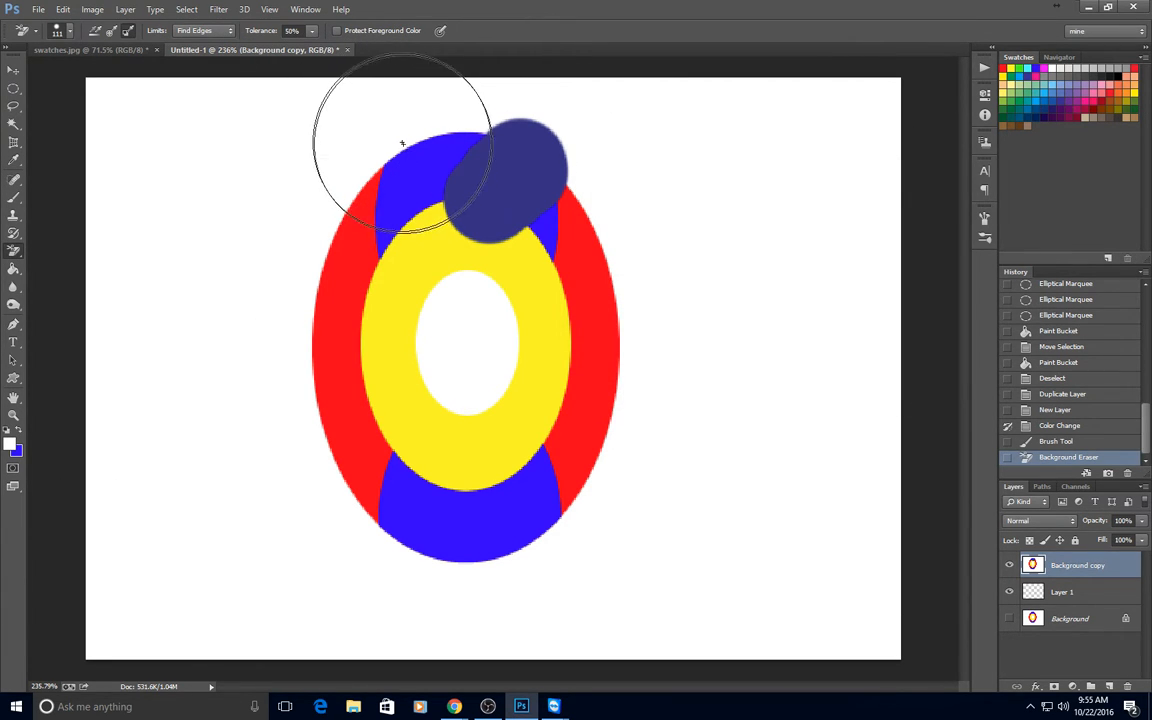
# Step: Try erasing the bright blue on both sides of the muted-blue stroke with the Background Eraser at 50% tolerance, and undo the last erasure
pyautogui.moveTo(401, 143); pyautogui.dragTo(410, 168)
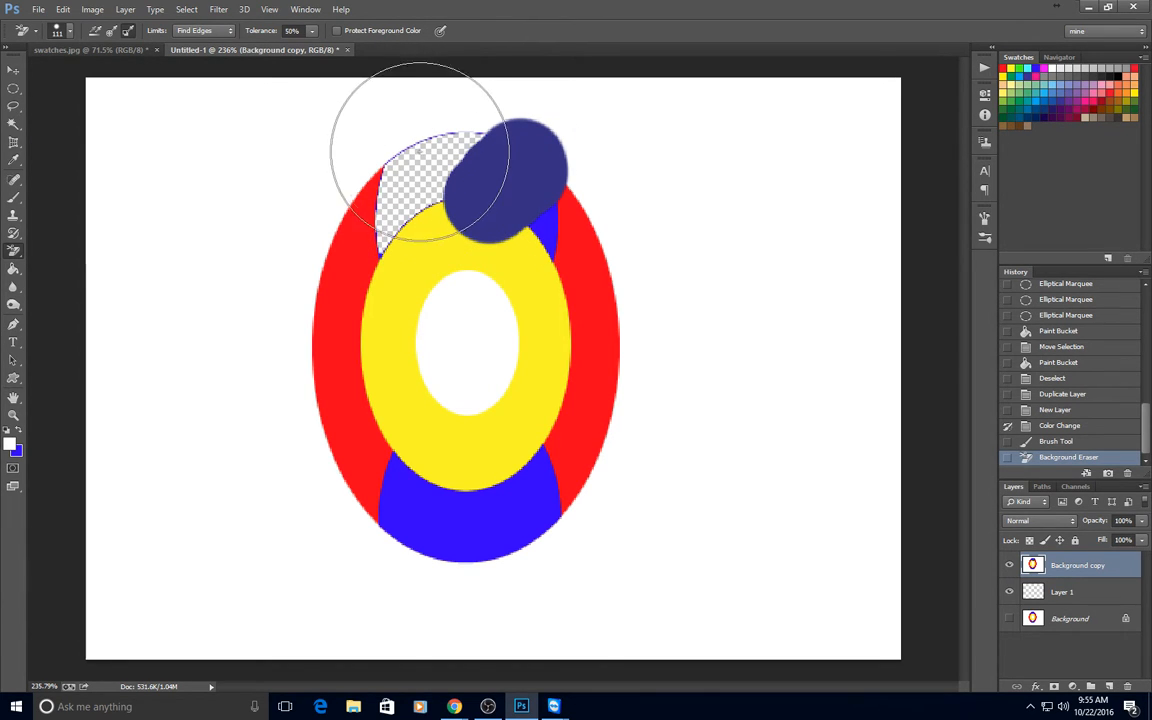
pyautogui.moveTo(529, 211)
pyautogui.mouseDown()
pyautogui.moveTo(550, 221)
pyautogui.moveTo(420, 168)
pyautogui.mouseUp()
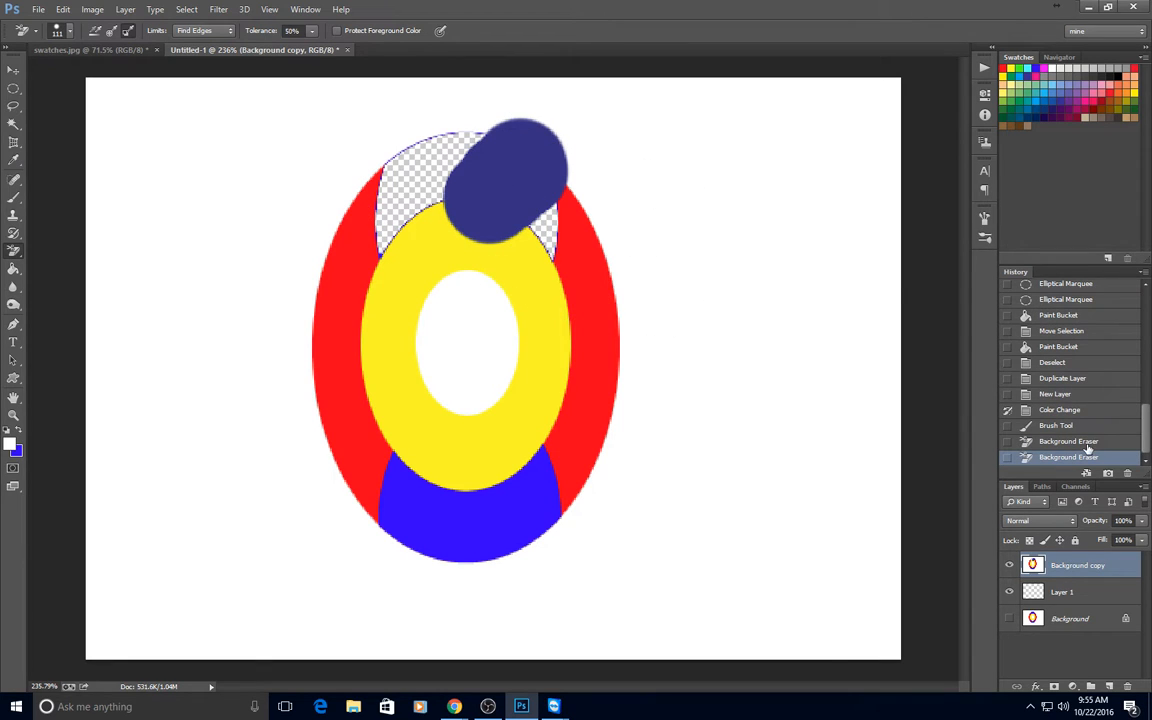
pyautogui.click(1063, 444)
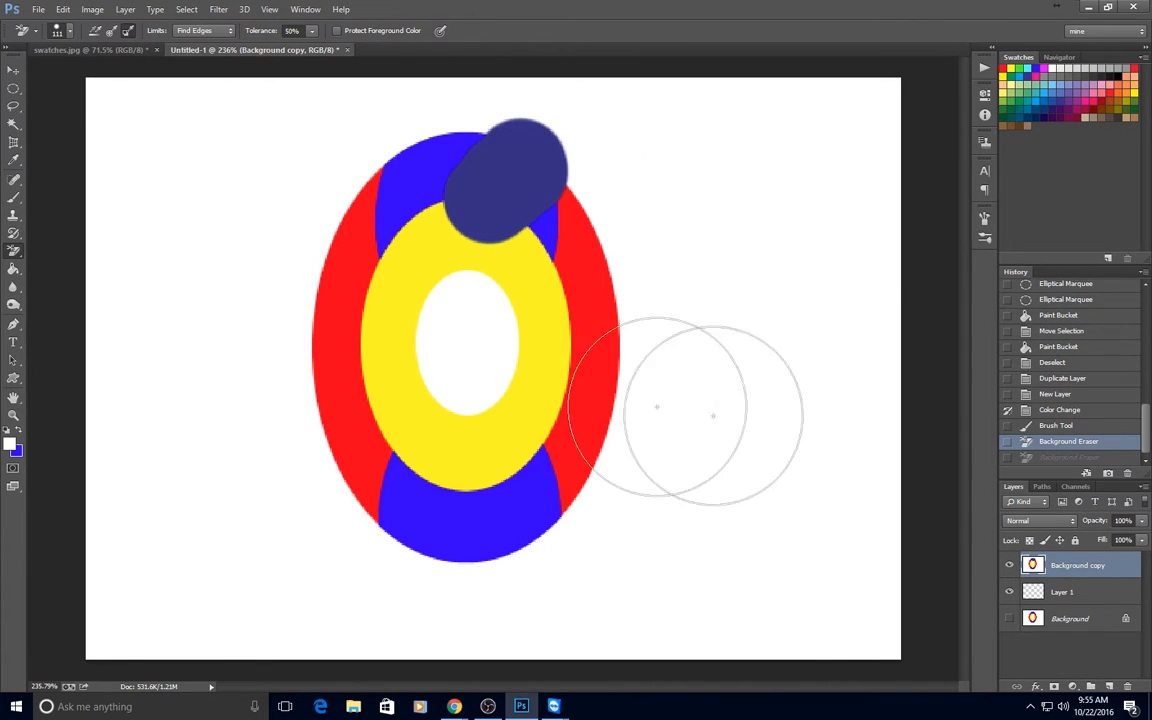
# Step: Set the Tolerance to 100% and sweep the Background Eraser over the upper blue area, the muted-blue stroke, the right red band and the center
pyautogui.click(314, 33)
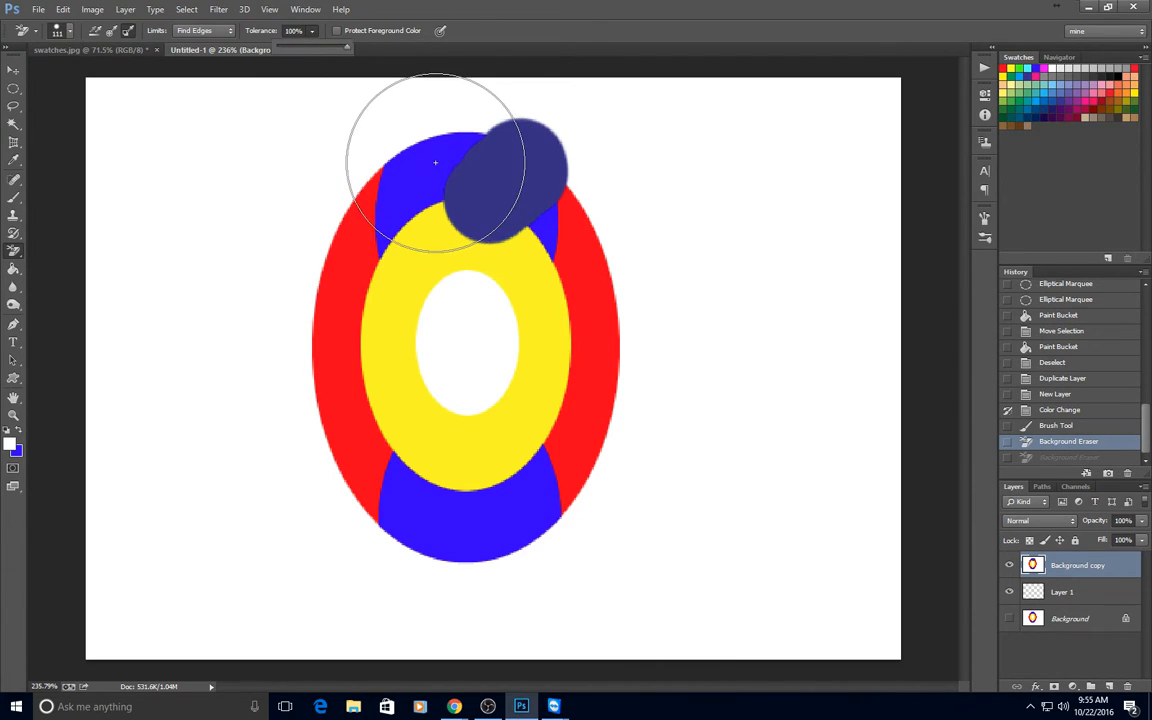
pyautogui.moveTo(425, 160)
pyautogui.mouseDown()
pyautogui.moveTo(458, 159)
pyautogui.moveTo(489, 186)
pyautogui.moveTo(548, 165)
pyautogui.moveTo(553, 219)
pyautogui.moveTo(452, 192)
pyautogui.moveTo(375, 231)
pyautogui.moveTo(455, 147)
pyautogui.moveTo(525, 185)
pyautogui.moveTo(406, 226)
pyautogui.mouseUp()
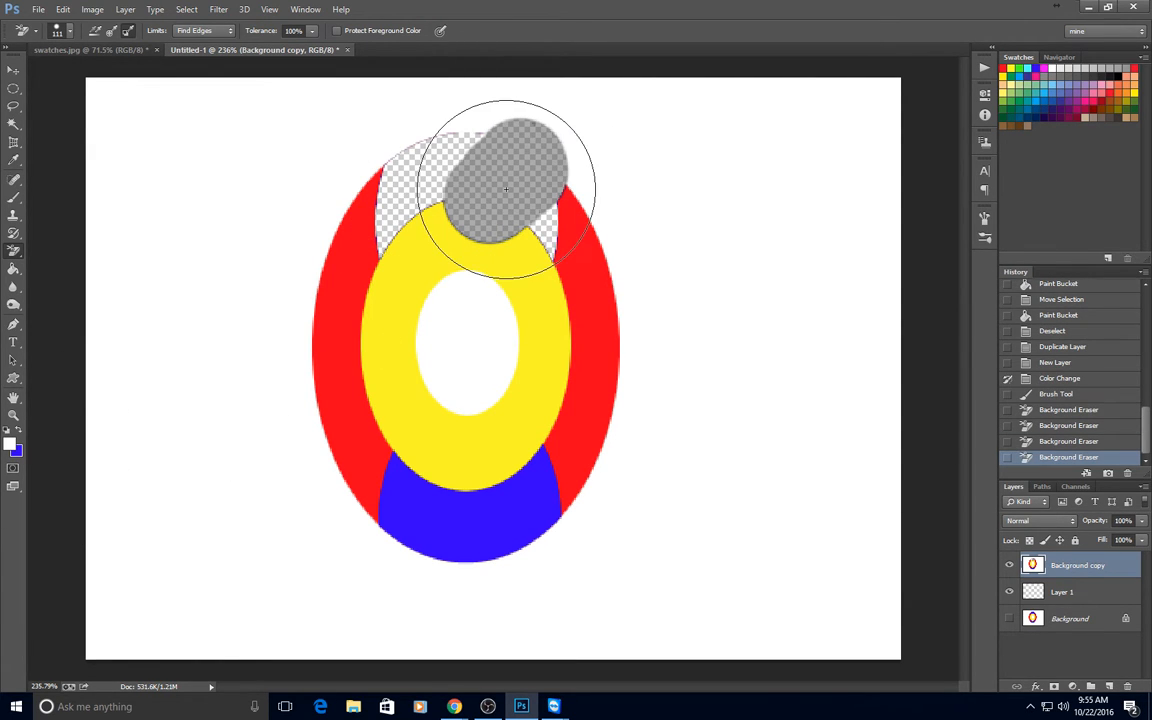
pyautogui.click(578, 239)
pyautogui.click(457, 166)
pyautogui.click(576, 244)
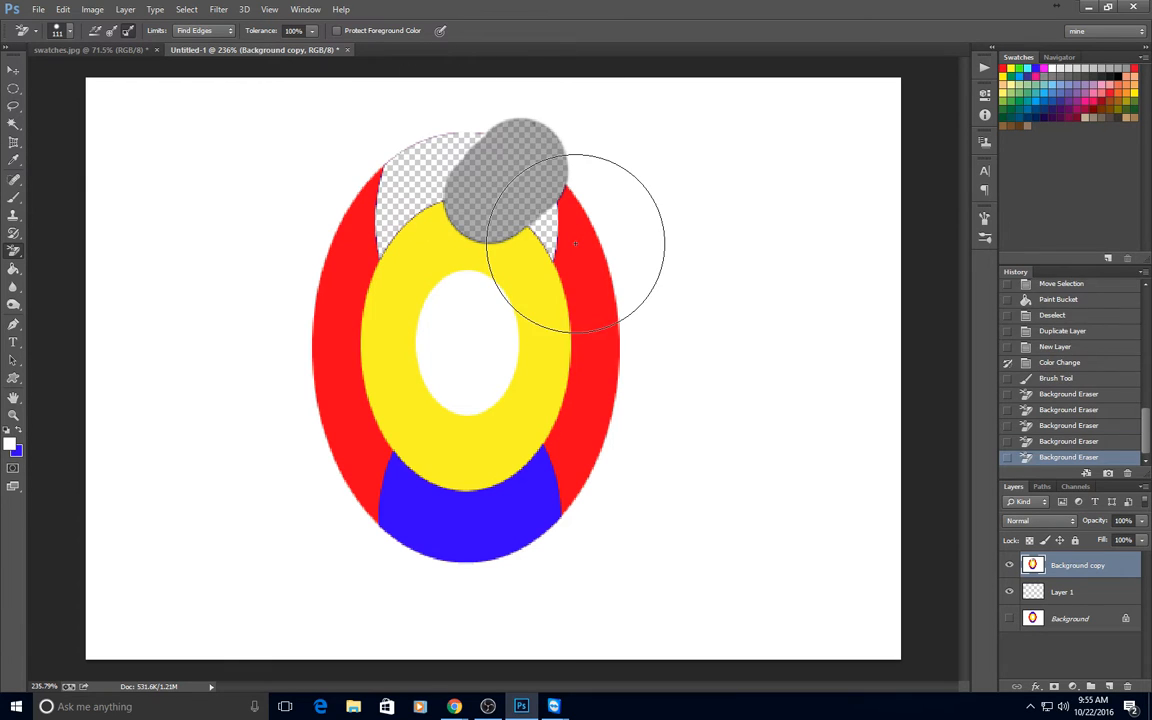
pyautogui.click(582, 272)
pyautogui.click(580, 310)
pyautogui.click(573, 350)
pyautogui.moveTo(514, 358)
pyautogui.mouseDown()
pyautogui.moveTo(422, 375)
pyautogui.moveTo(442, 429)
pyautogui.moveTo(436, 318)
pyautogui.mouseUp()
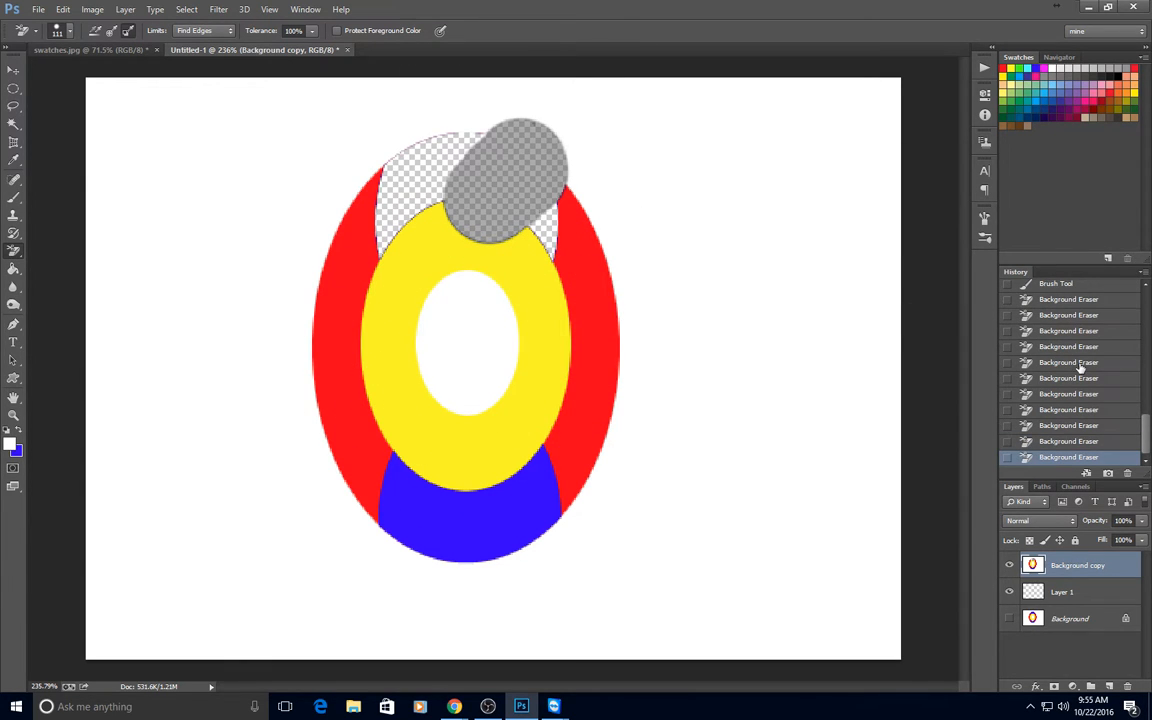
# Step: Return to the Brush Tool state, erase the bright and muted blue areas again, and revert to the Color Change state
pyautogui.click(1066, 286)
pyautogui.moveTo(437, 193)
pyautogui.mouseDown()
pyautogui.moveTo(458, 165)
pyautogui.moveTo(557, 162)
pyautogui.moveTo(540, 193)
pyautogui.moveTo(463, 213)
pyautogui.moveTo(411, 193)
pyautogui.moveTo(380, 250)
pyautogui.mouseUp()
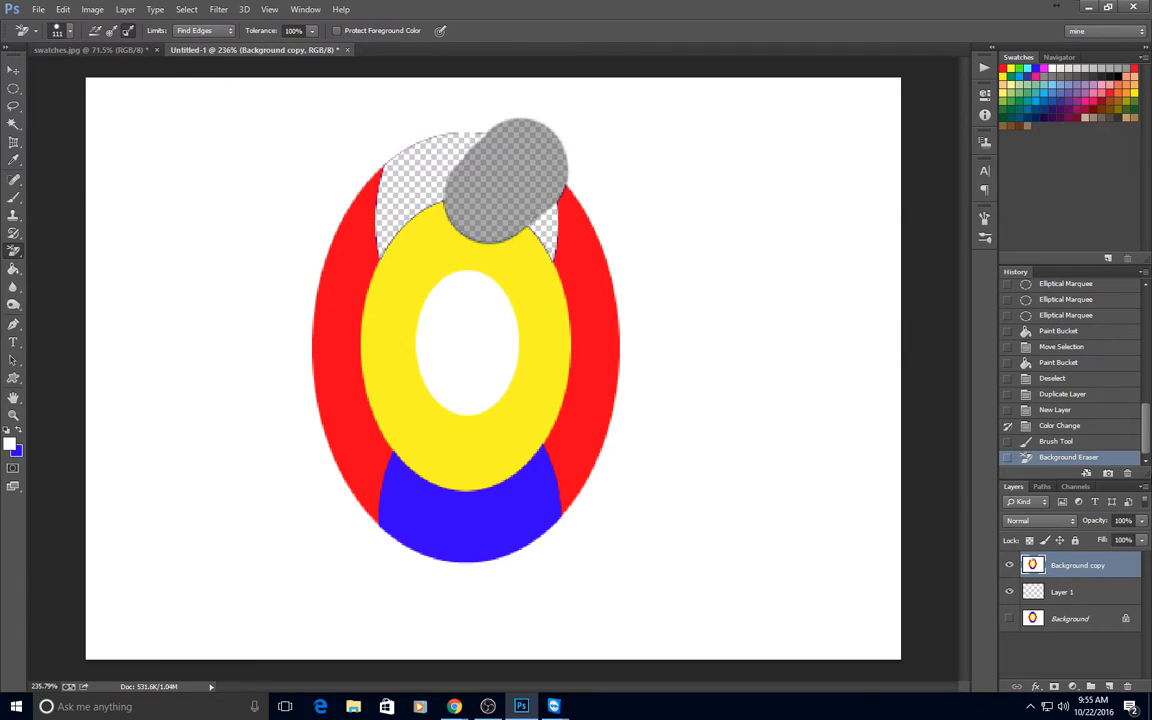
pyautogui.click(1060, 426)
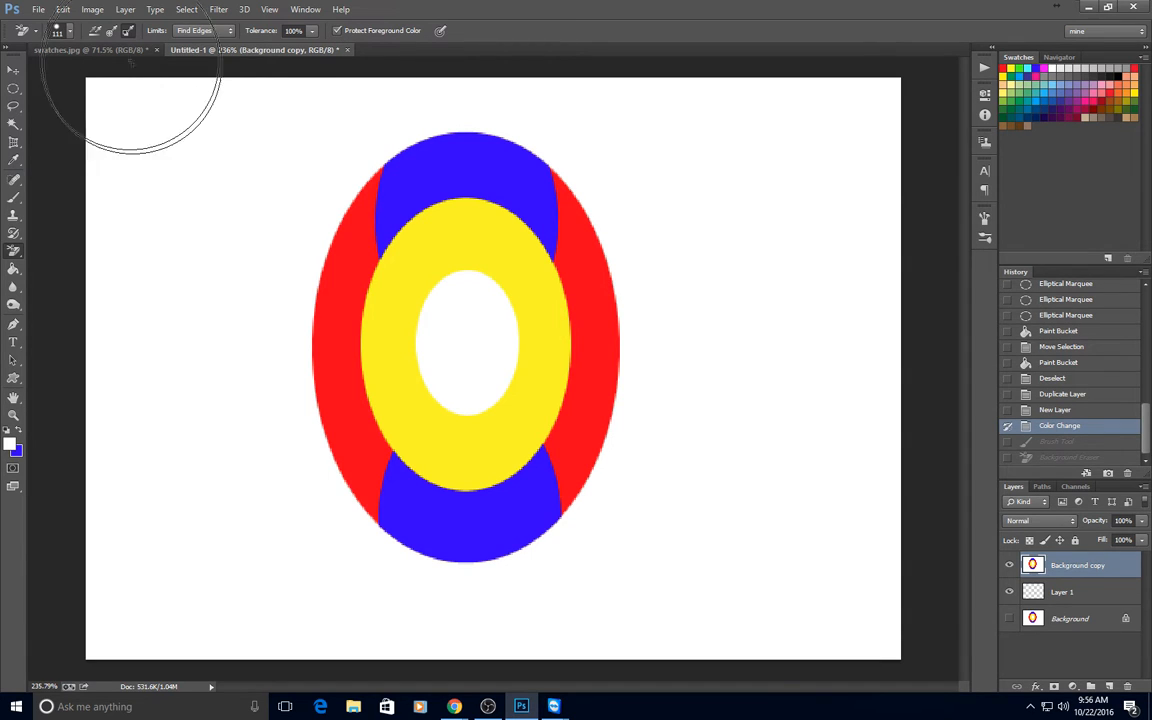
# Step: Enable Protect Foreground Color with continuous sampling, try erasing across the whole ellipse with white protected, and revert to Color Change
pyautogui.click(94, 32)
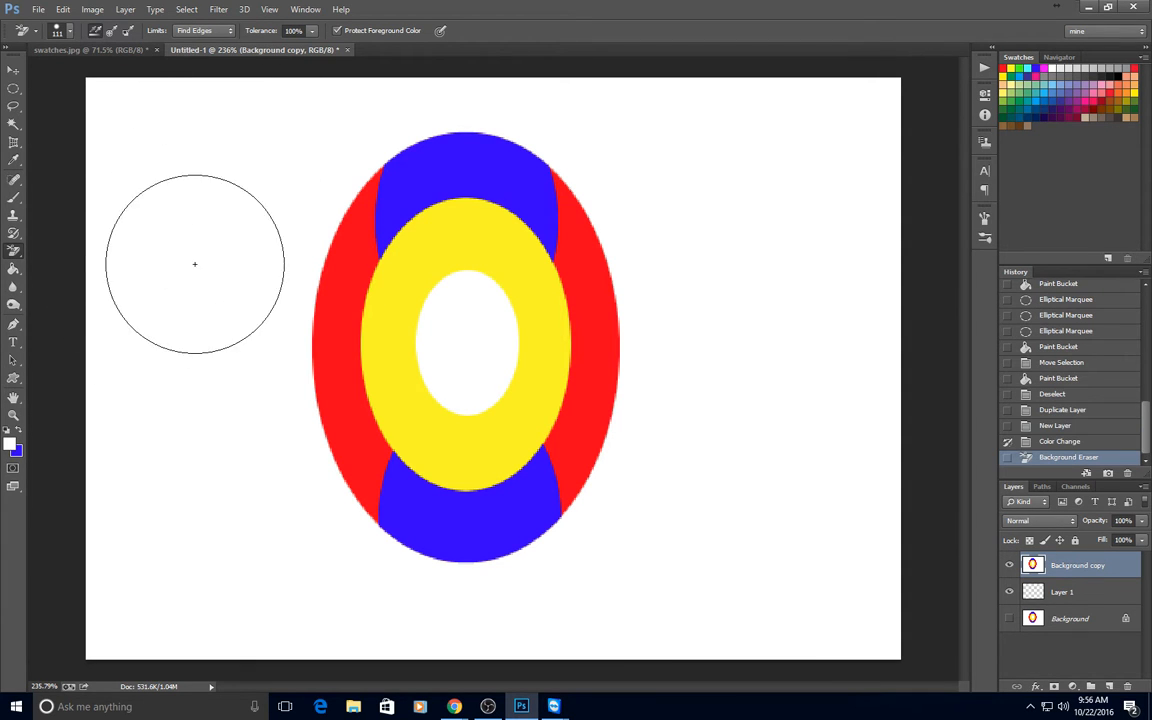
pyautogui.moveTo(332, 296)
pyautogui.mouseDown()
pyautogui.moveTo(464, 361)
pyautogui.moveTo(326, 365)
pyautogui.moveTo(266, 342)
pyautogui.moveTo(514, 329)
pyautogui.moveTo(343, 357)
pyautogui.moveTo(787, 317)
pyautogui.moveTo(509, 403)
pyautogui.moveTo(485, 545)
pyautogui.moveTo(556, 614)
pyautogui.moveTo(596, 518)
pyautogui.moveTo(623, 181)
pyautogui.moveTo(380, 142)
pyautogui.mouseUp()
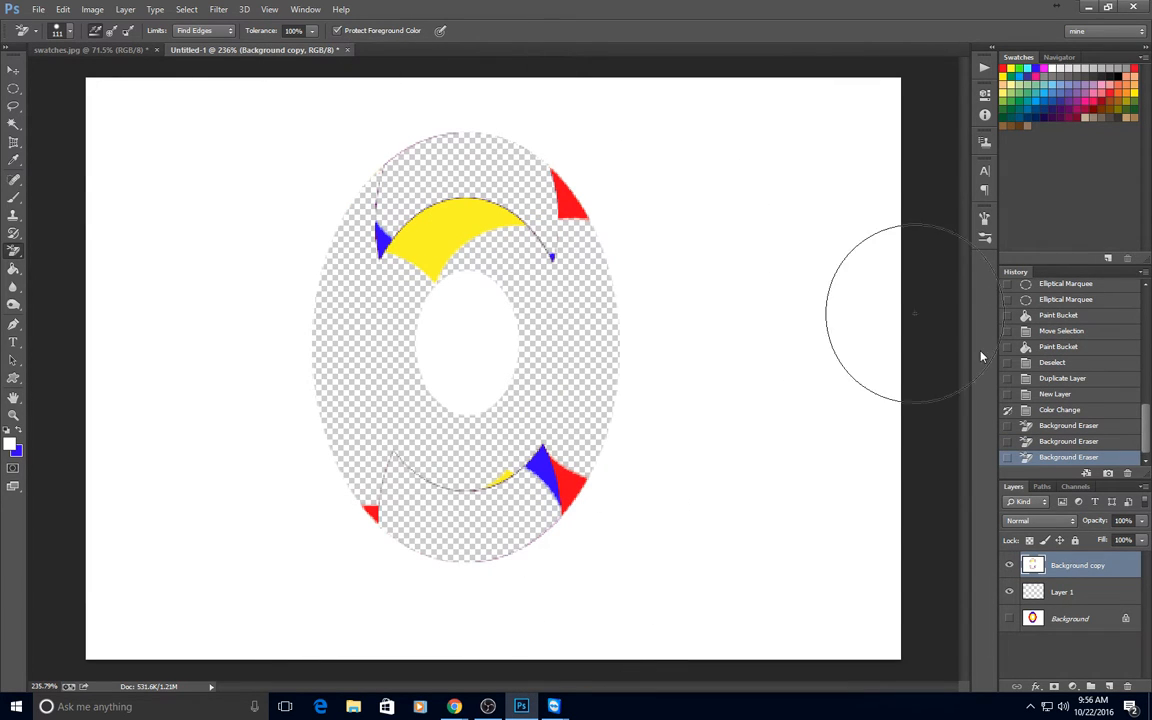
pyautogui.click(1056, 410)
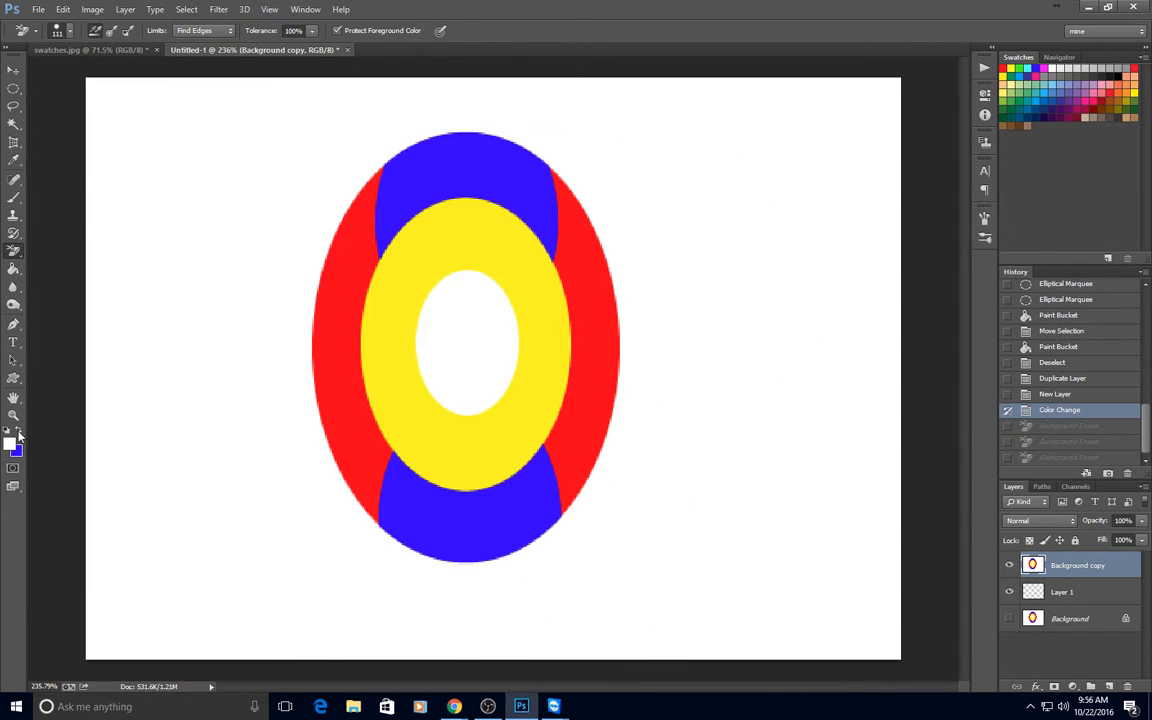
# Step: Make blue the protected foreground color, try erasing over the ellipse and its surroundings, then disable Protect Foreground Color and revert to Color Change
pyautogui.moveTo(190, 250)
pyautogui.mouseDown()
pyautogui.moveTo(347, 254)
pyautogui.moveTo(165, 365)
pyautogui.moveTo(192, 457)
pyautogui.moveTo(284, 349)
pyautogui.moveTo(262, 486)
pyautogui.moveTo(305, 452)
pyautogui.moveTo(346, 379)
pyautogui.moveTo(395, 198)
pyautogui.moveTo(487, 162)
pyautogui.moveTo(408, 228)
pyautogui.moveTo(426, 213)
pyautogui.moveTo(478, 249)
pyautogui.moveTo(618, 227)
pyautogui.moveTo(487, 332)
pyautogui.moveTo(647, 408)
pyautogui.moveTo(388, 463)
pyautogui.moveTo(643, 512)
pyautogui.moveTo(300, 570)
pyautogui.mouseUp()
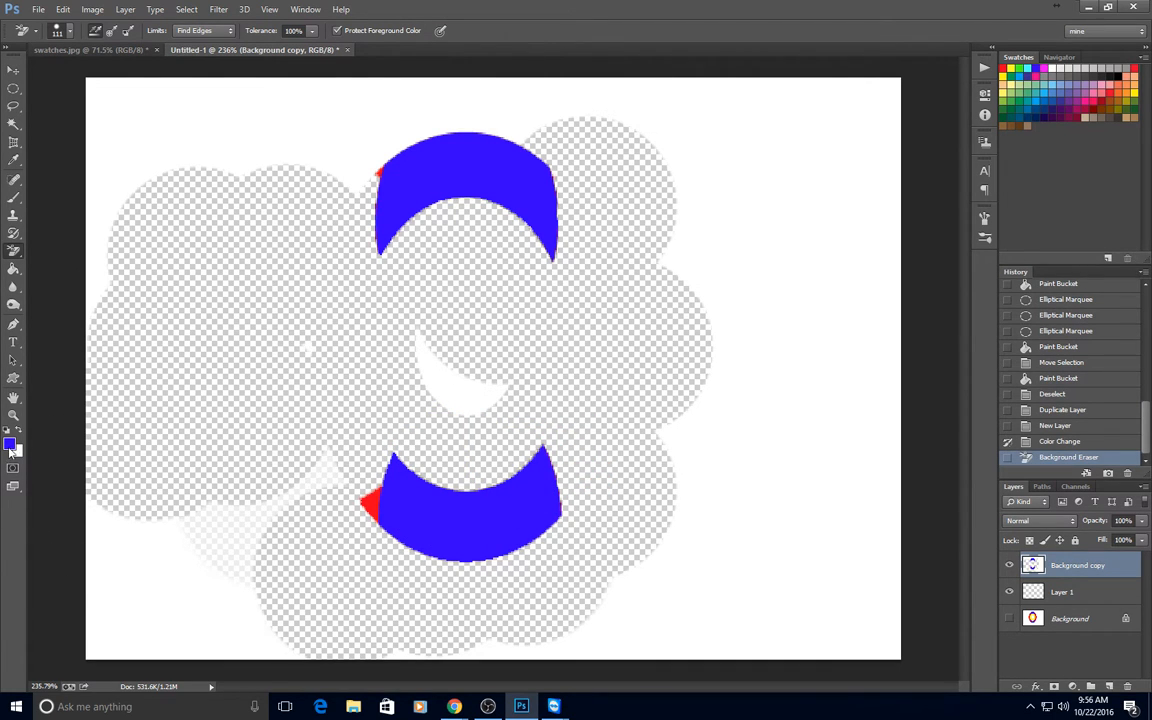
pyautogui.click(338, 30)
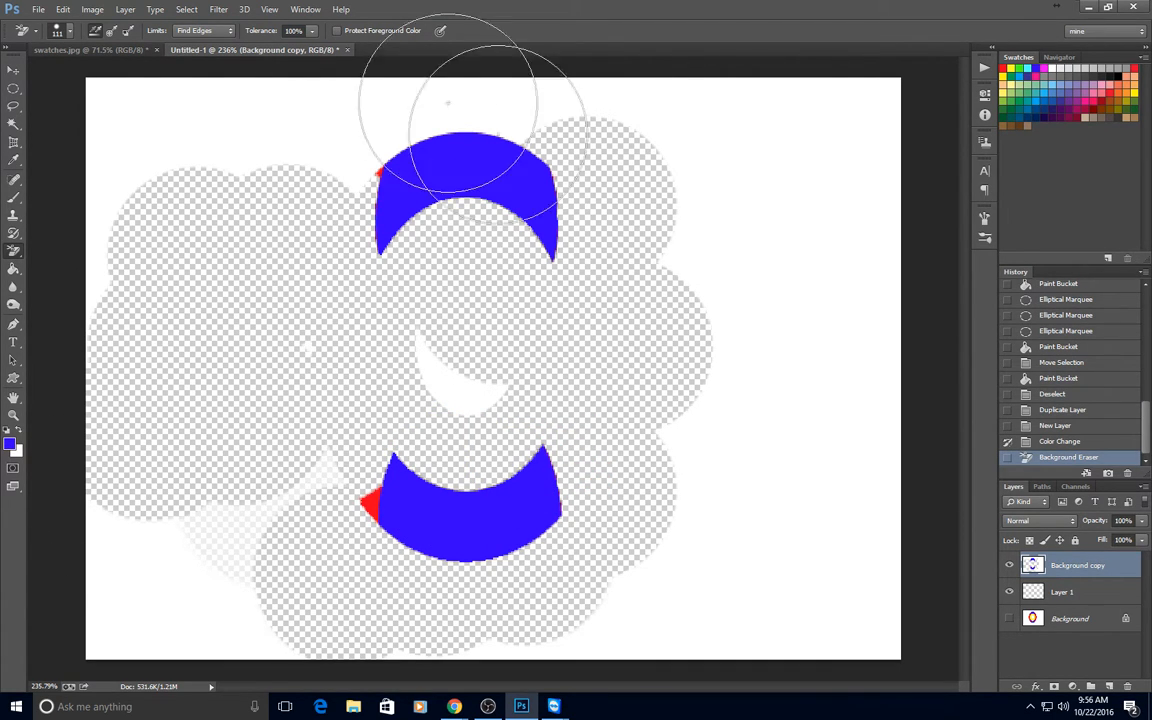
pyautogui.click(1060, 442)
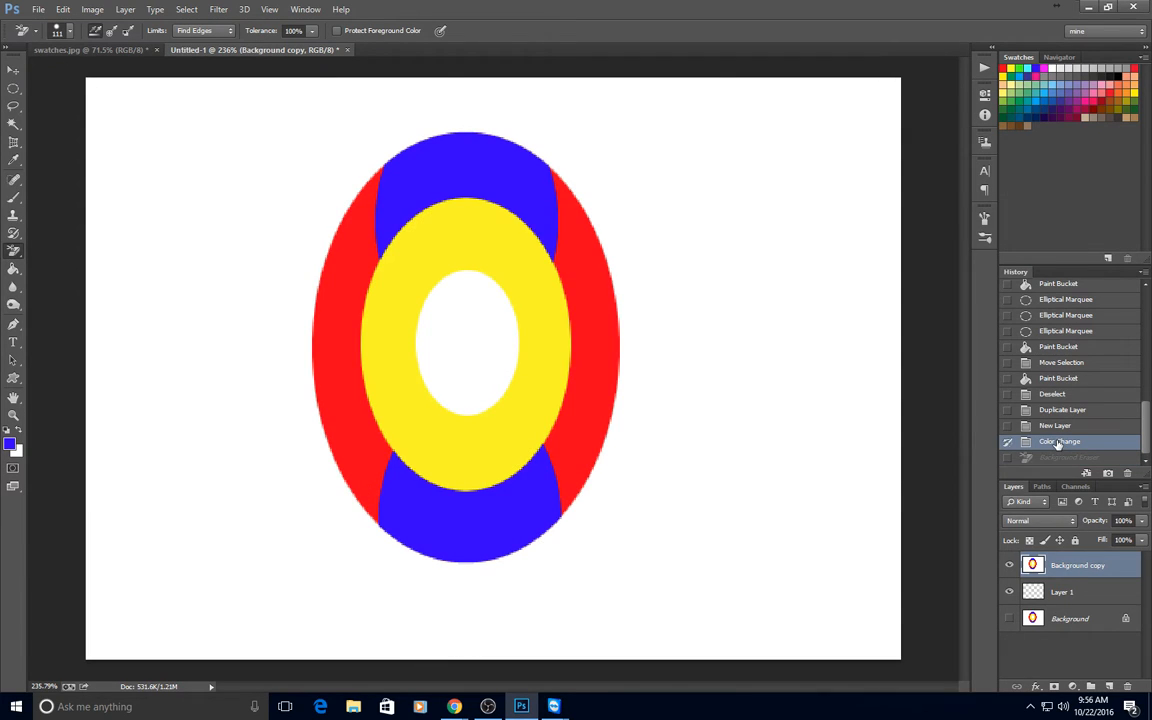
# Step: Switch to the Magic Eraser Tool, try erasing the white area around the ellipse with Contiguous on, and revert to Color Change
pyautogui.rightClick(17, 251)
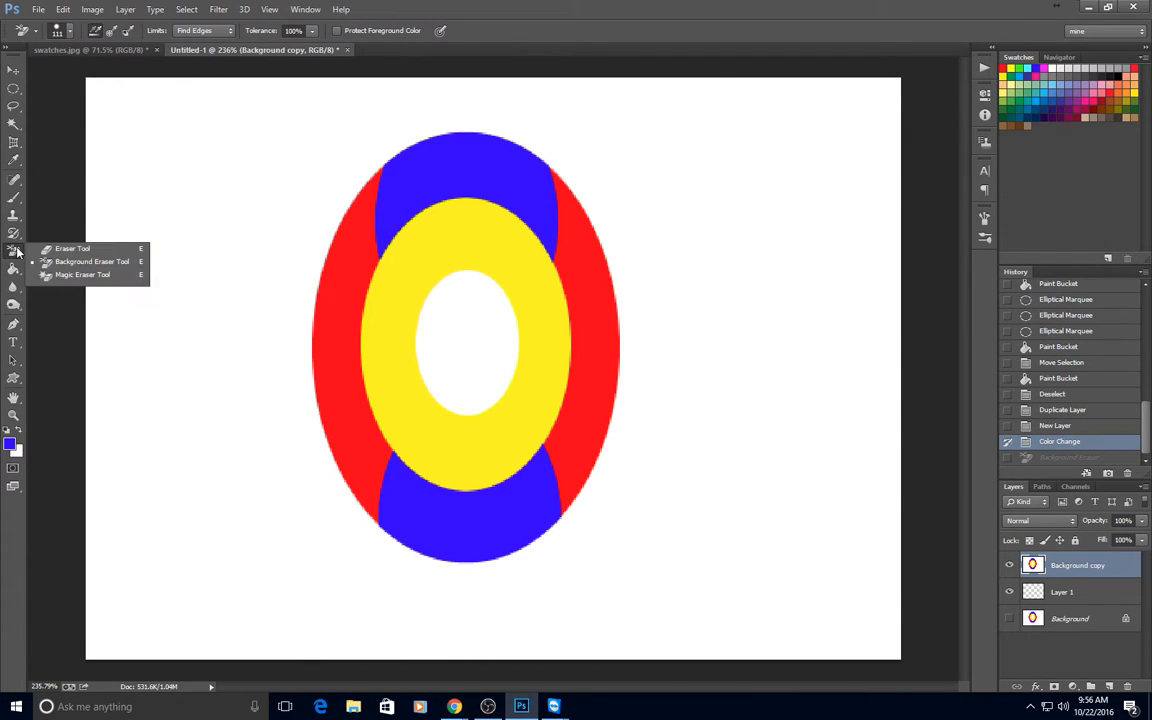
pyautogui.click(80, 274)
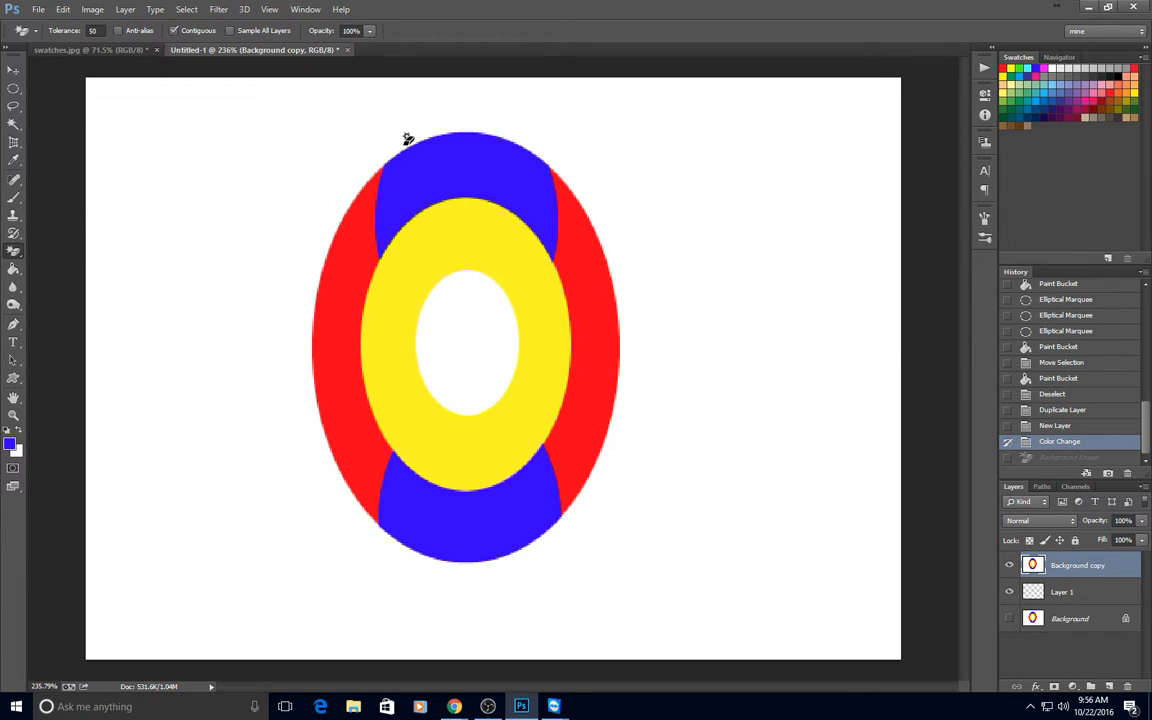
pyautogui.click(259, 156)
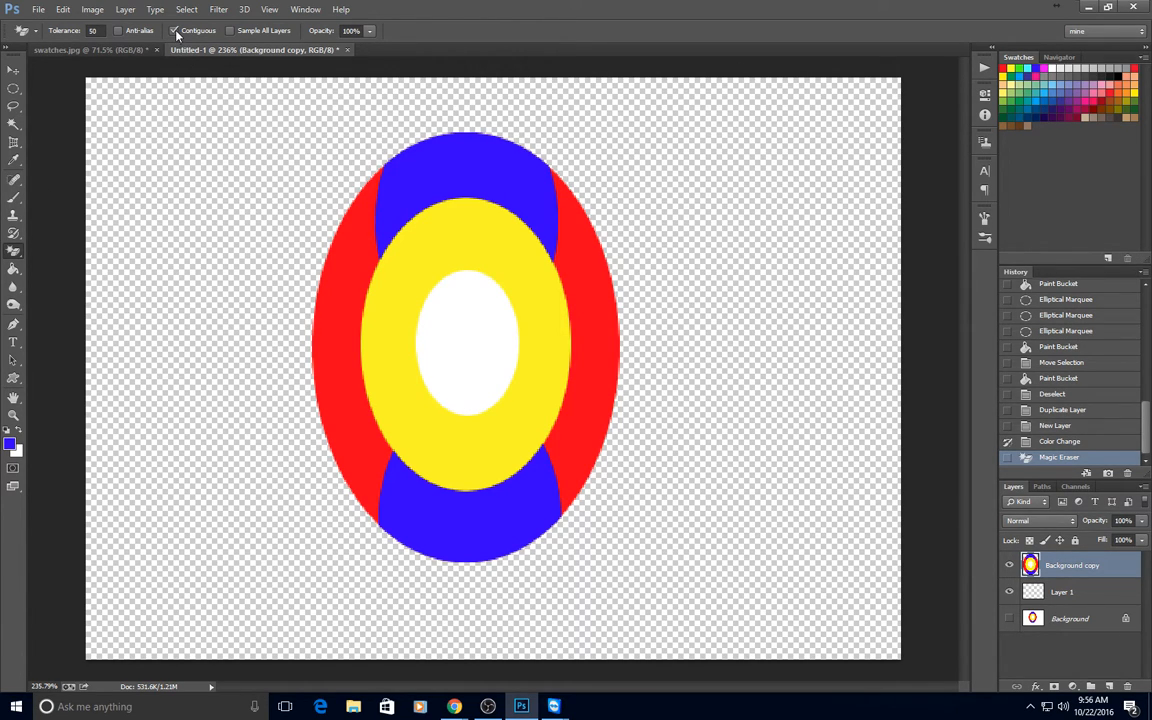
pyautogui.click(1062, 441)
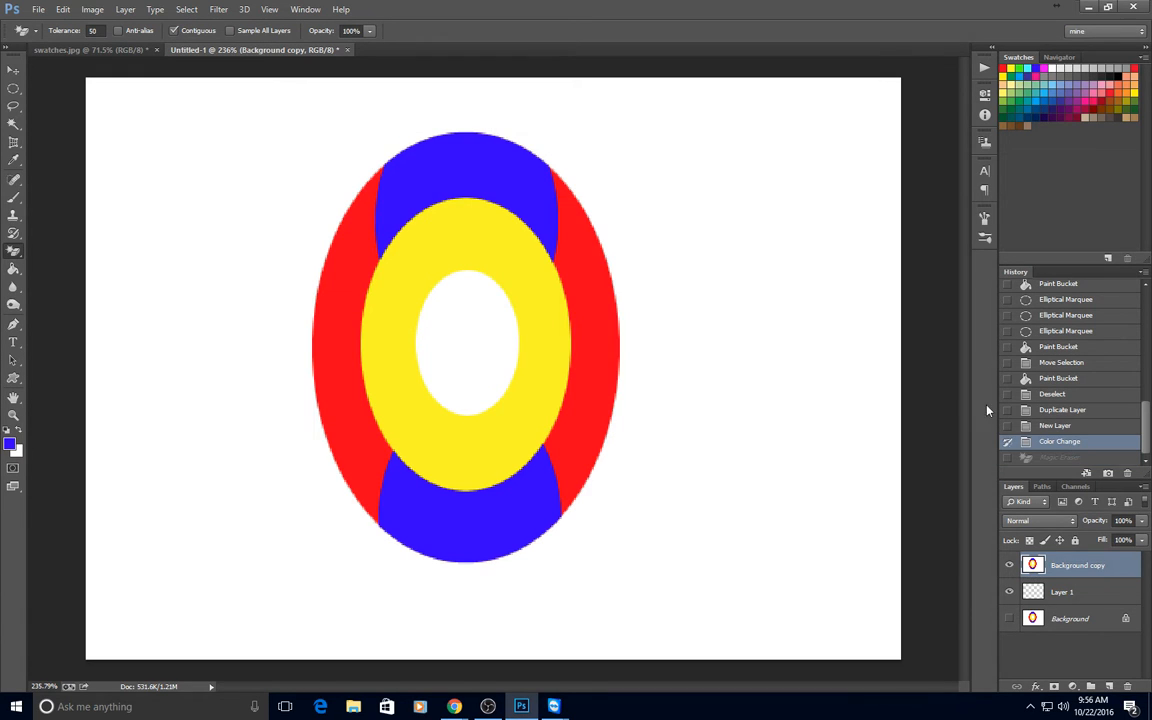
# Step: Turn off Contiguous and try the Magic Eraser on the white areas and the blue areas, reverting to Color Change after each
pyautogui.click(175, 31)
pyautogui.click(222, 275)
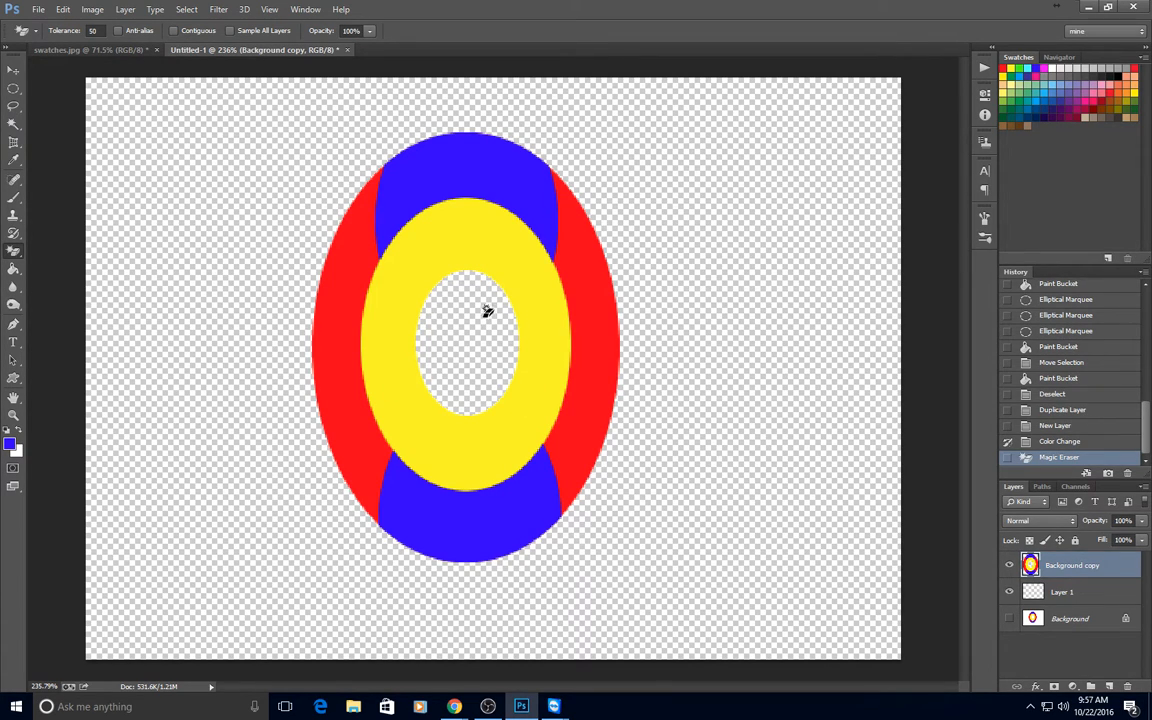
pyautogui.click(1105, 445)
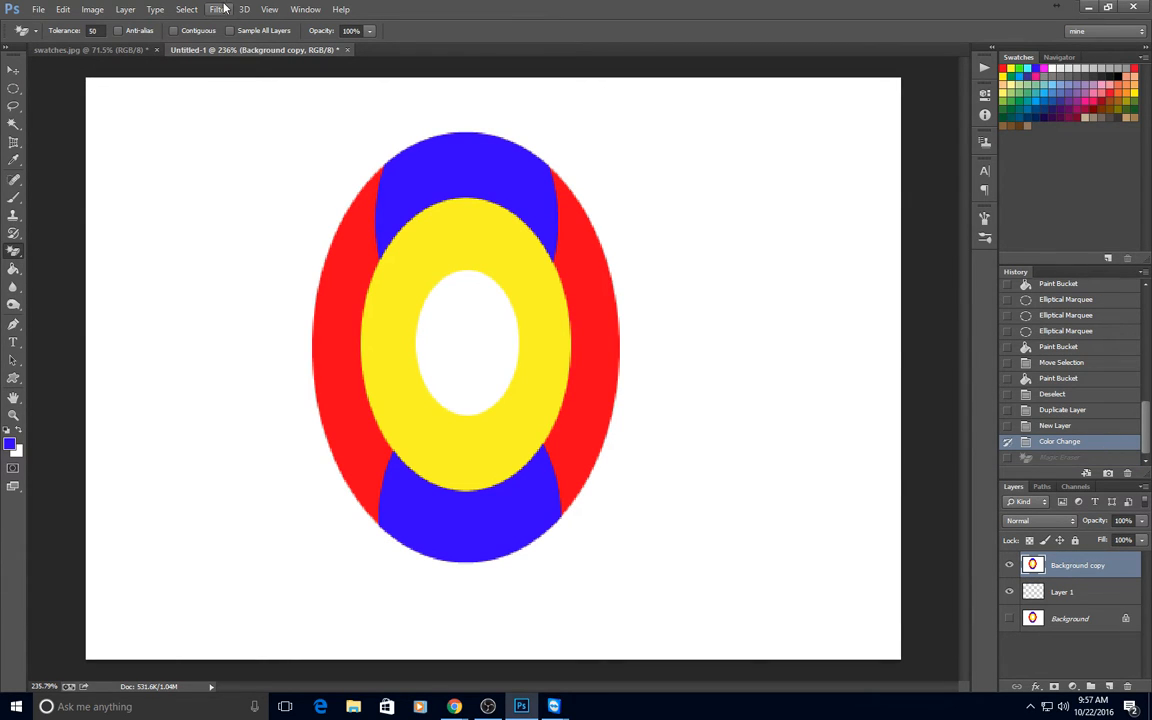
pyautogui.click(470, 172)
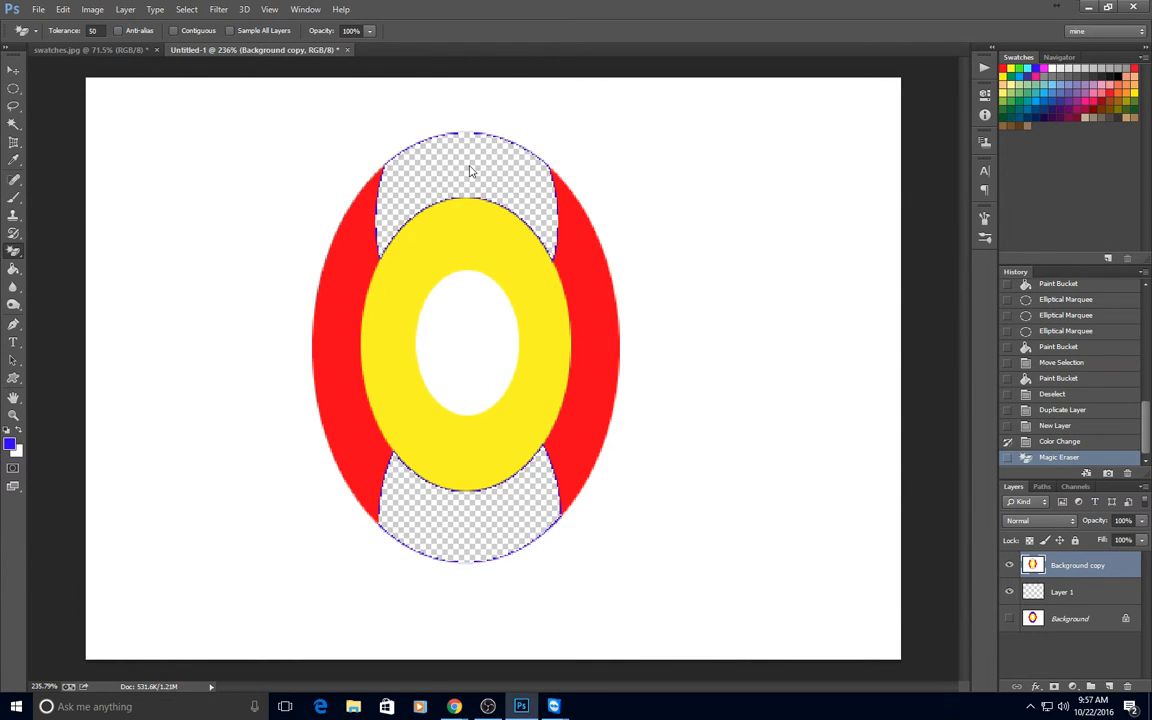
pyautogui.click(1110, 441)
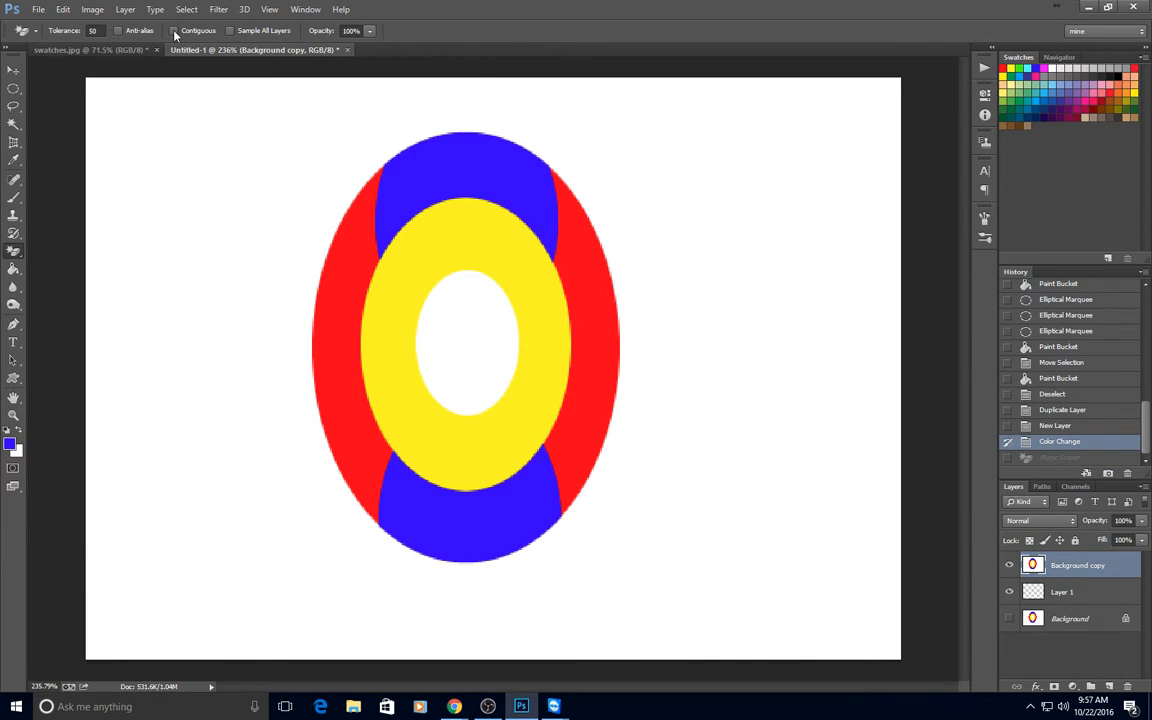
# Step: Turn Contiguous back on and erase the upper blue area, then enable Anti-alias and erase the lower blue area
pyautogui.click(495, 186)
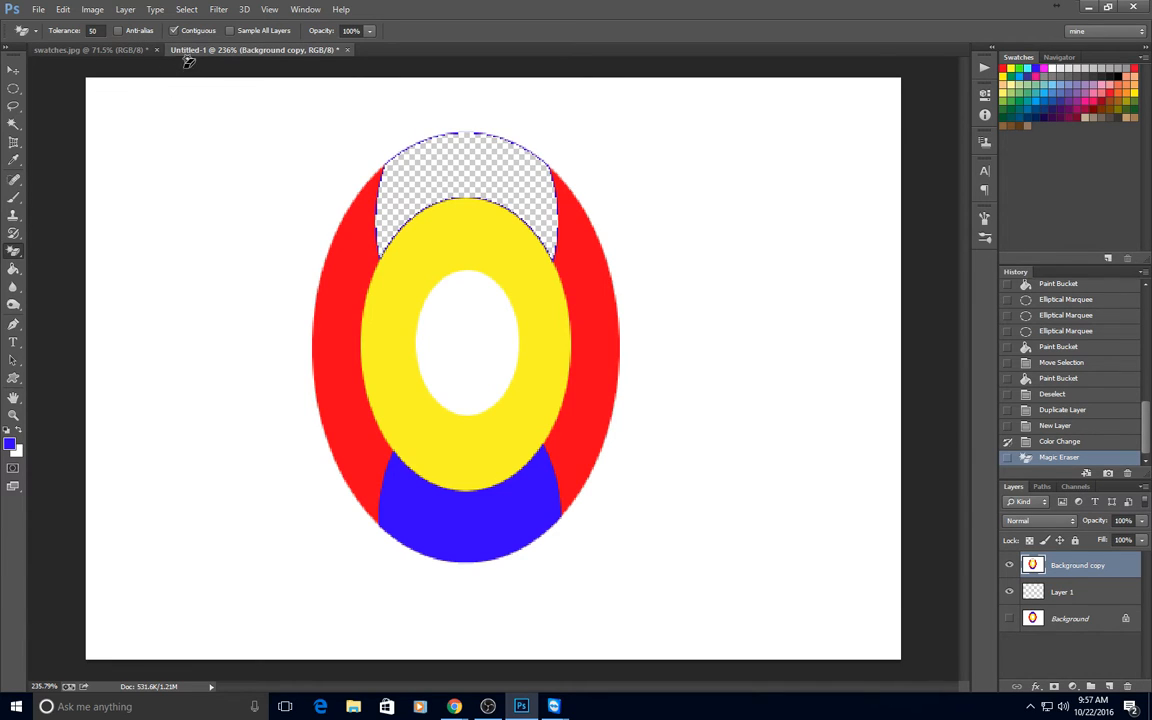
pyautogui.click(119, 31)
pyautogui.click(483, 530)
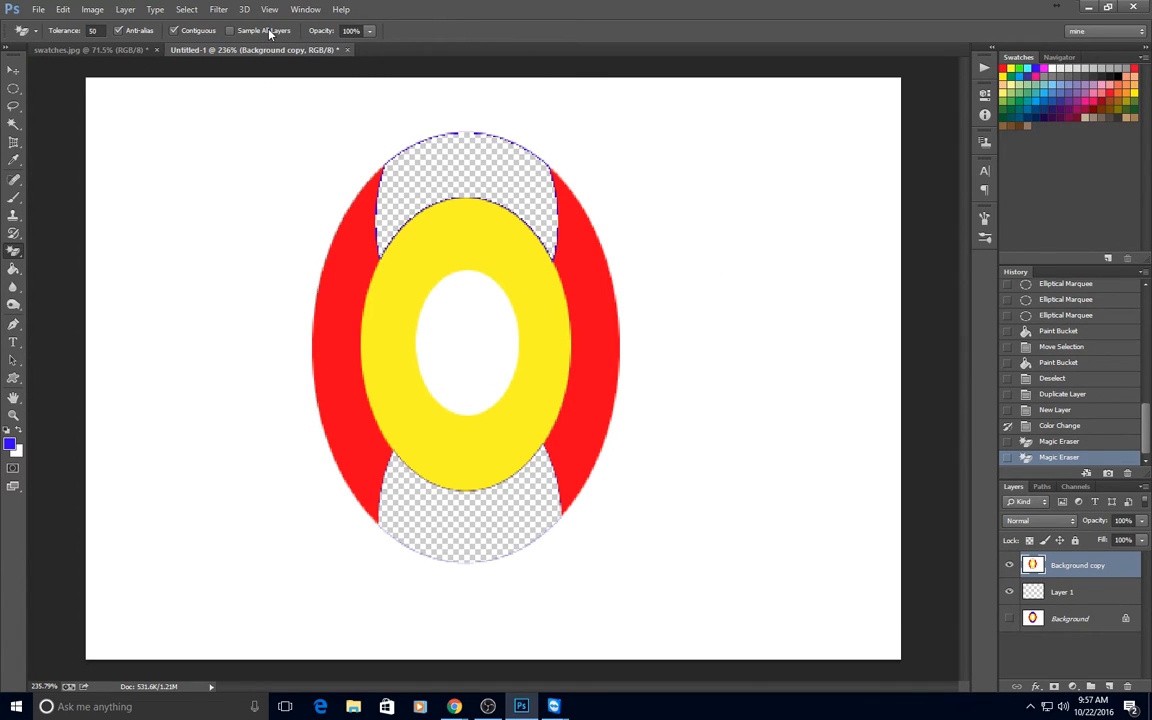
# Step: Try erasing the left red band and the yellow ring with the Magic Eraser, and revert to the Color Change state
pyautogui.click(368, 31)
pyautogui.rightClick(13, 250)
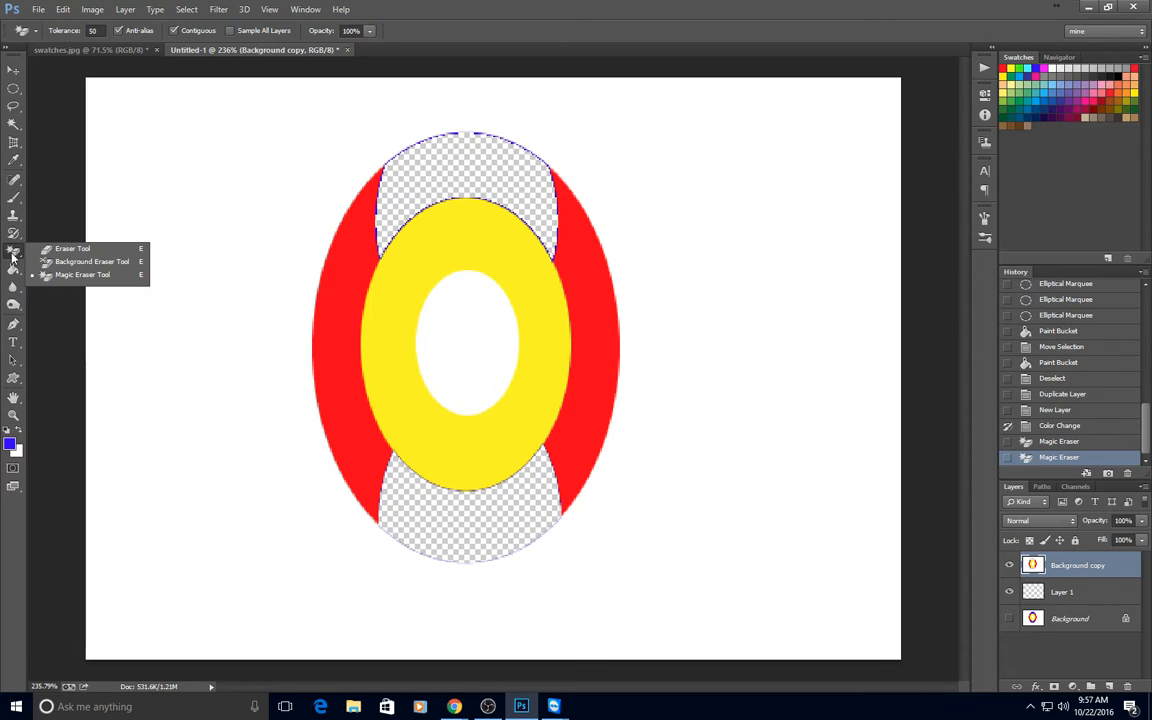
pyautogui.click(58, 280)
pyautogui.click(352, 309)
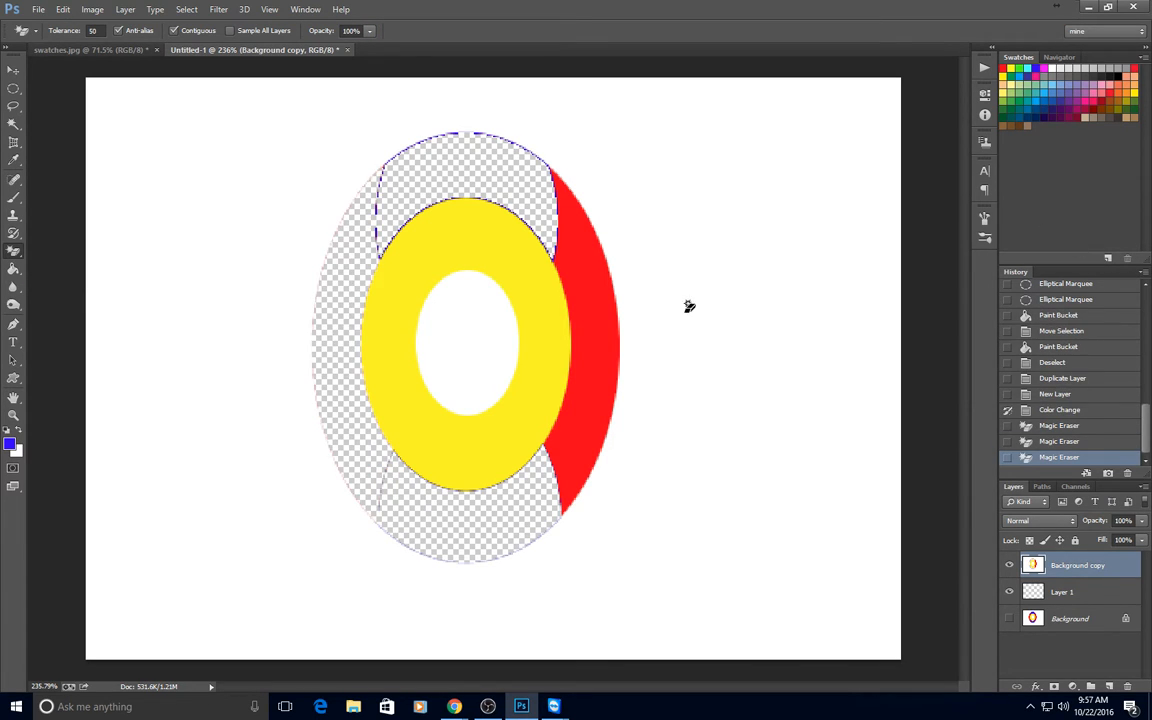
pyautogui.click(538, 386)
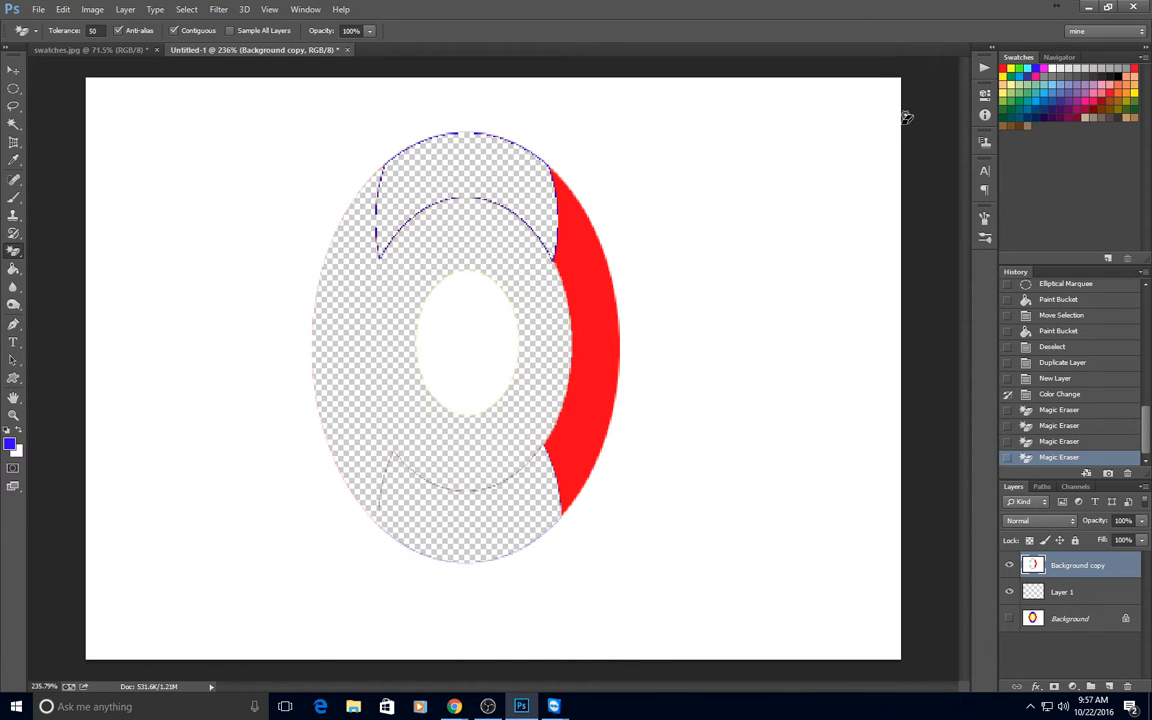
pyautogui.click(1057, 395)
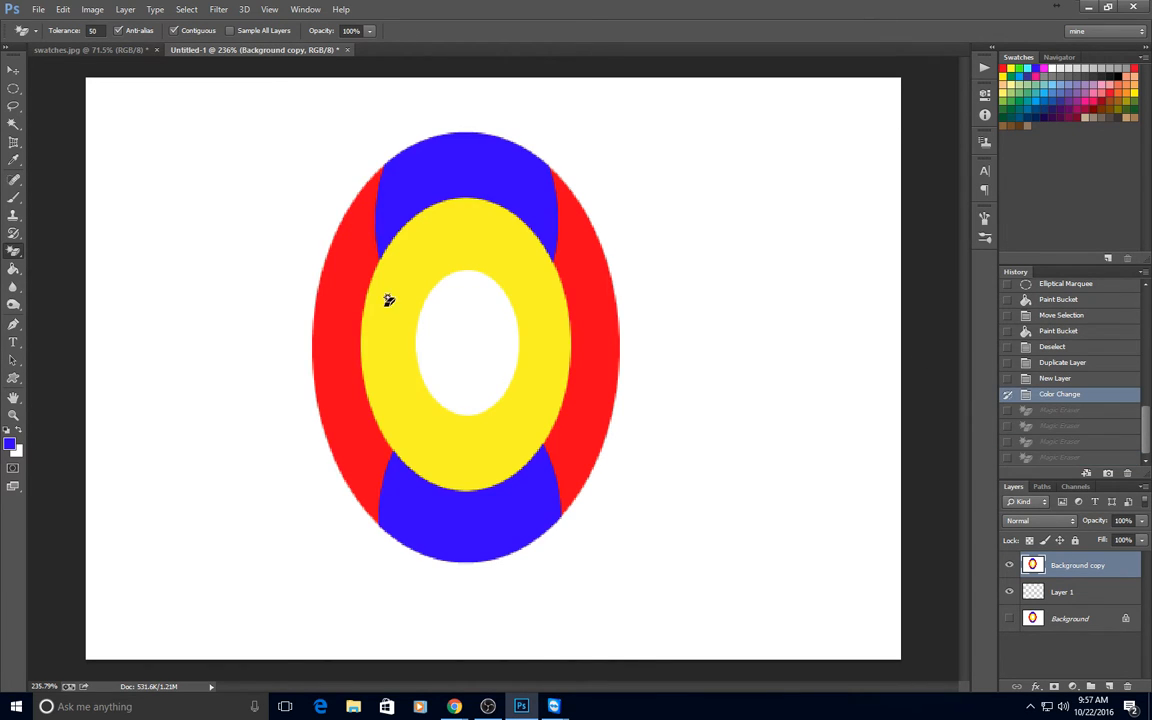
# Step: Switch to the regular Eraser Tool and set its brush size to 33 px
pyautogui.click(13, 251)
pyautogui.click(66, 248)
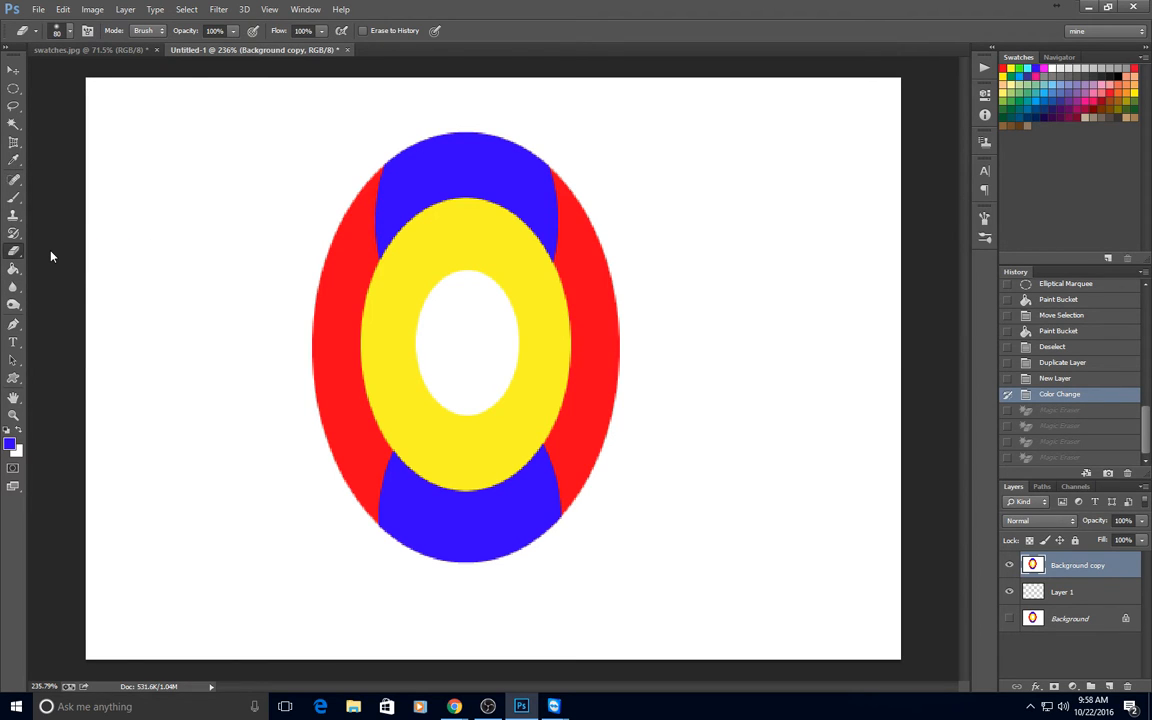
pyautogui.rightClick(213, 176)
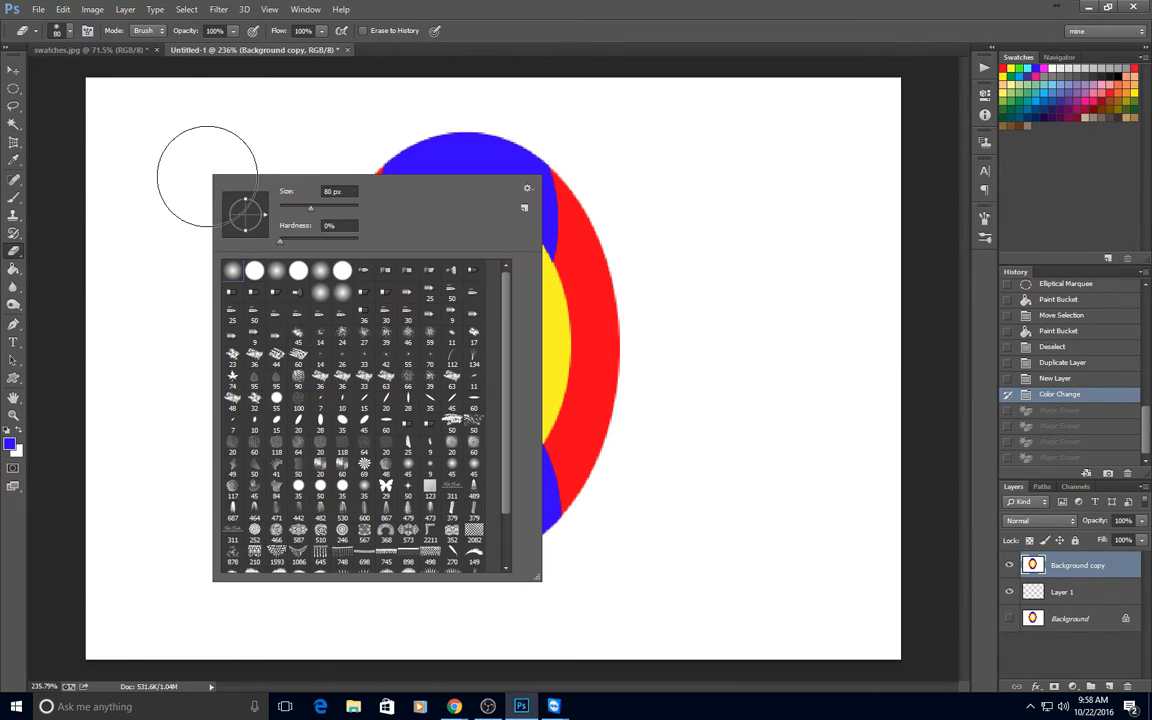
pyautogui.click(15, 254)
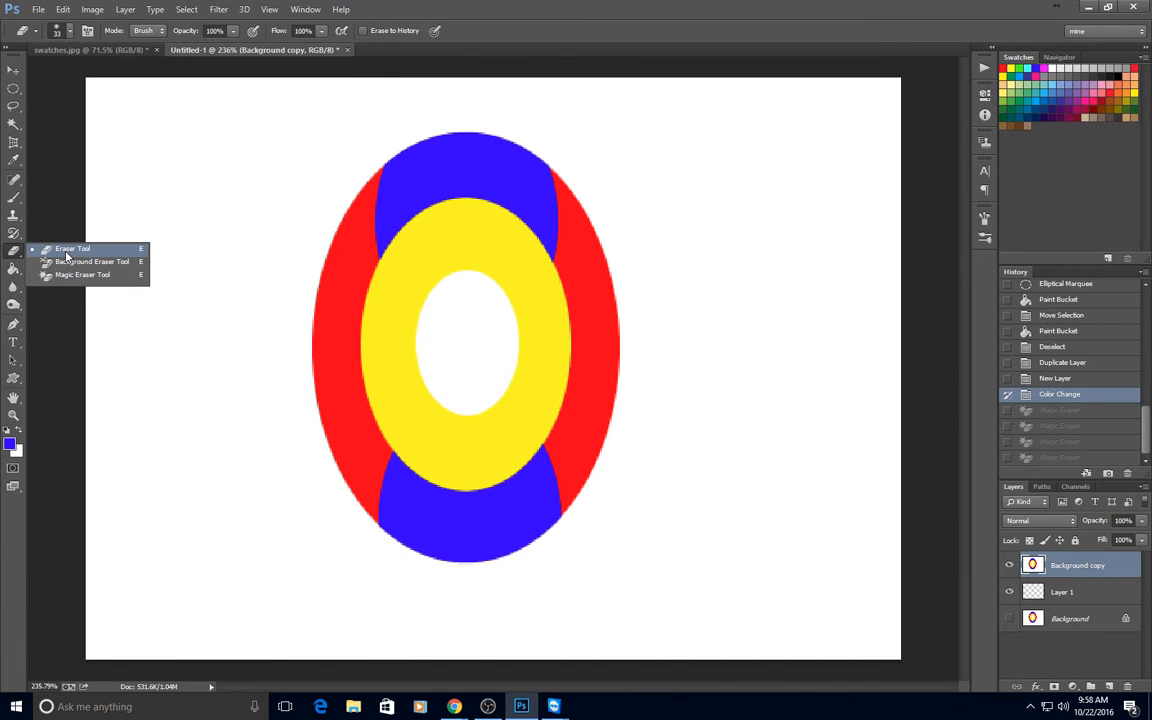
pyautogui.click(622, 9)
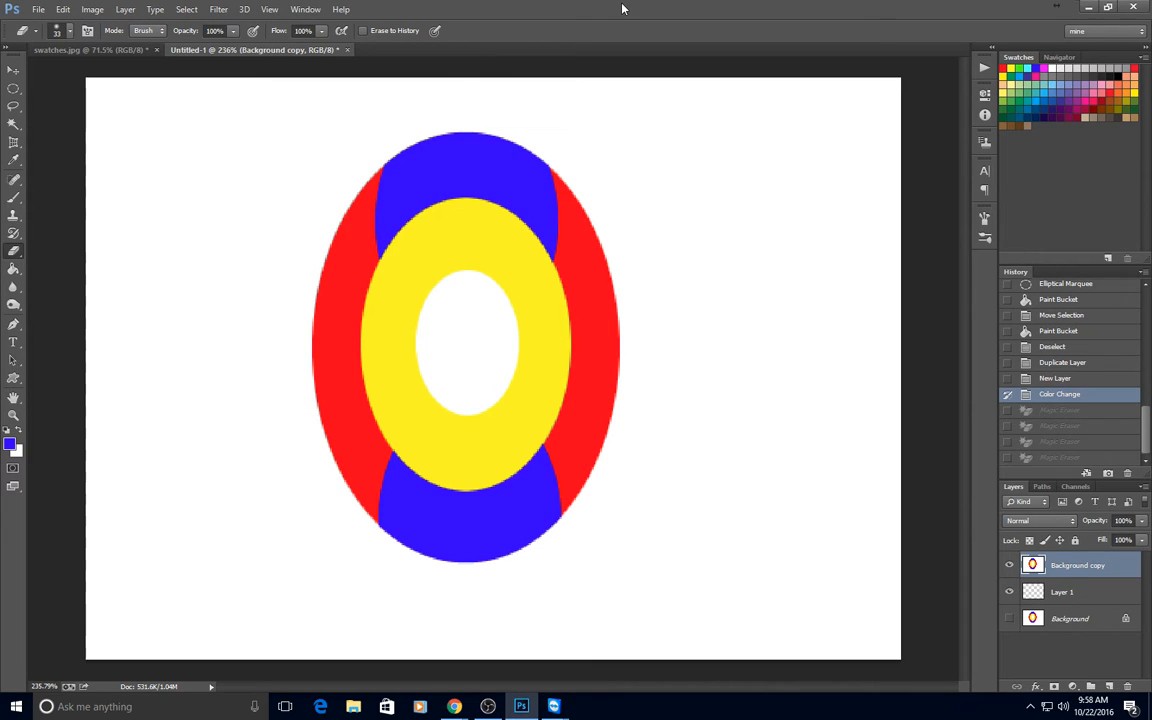